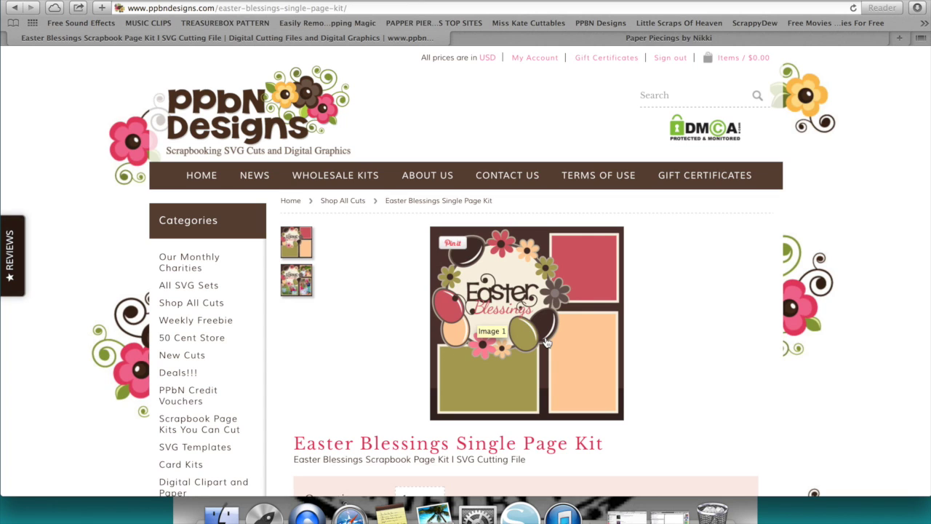
Step: Open the list of completed orders in the PPbN Designs account
click(531, 59)
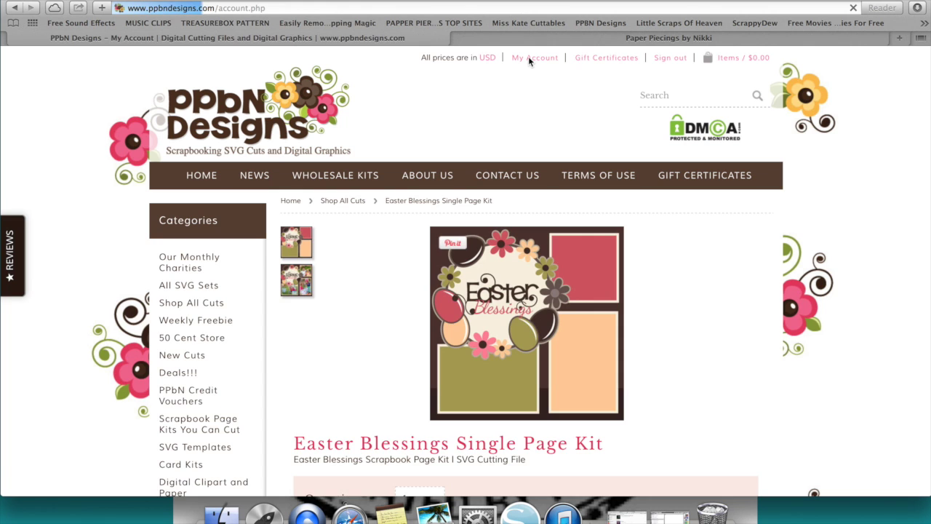
scroll(302, 358, down, 3)
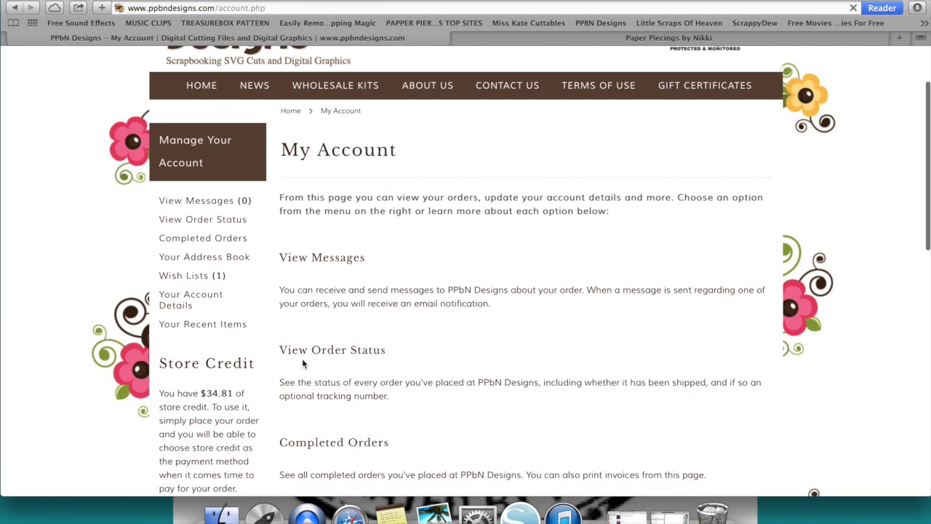
scroll(302, 358, down, 4)
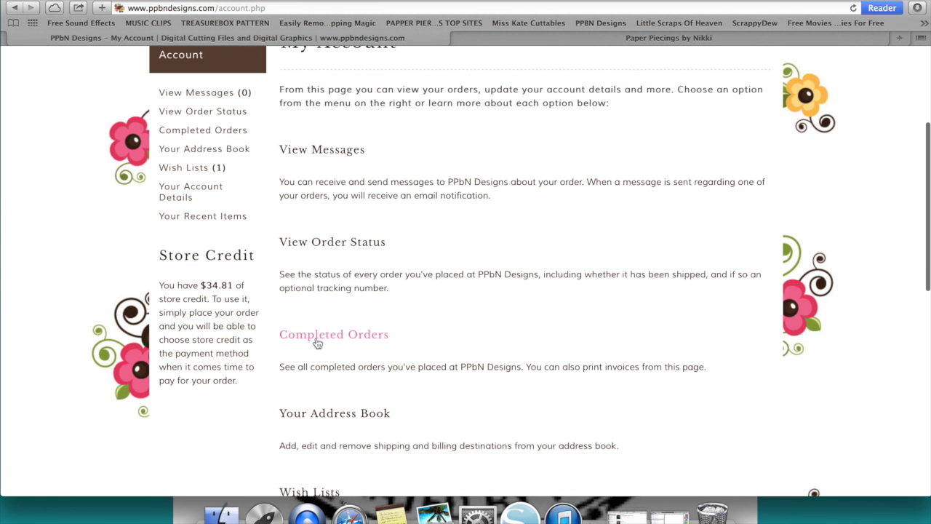
click(336, 337)
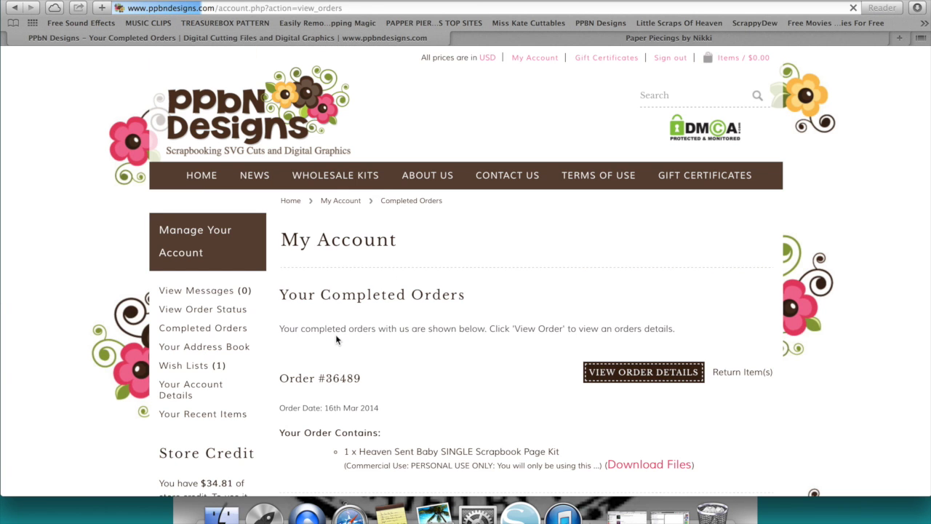
Step: Find the Easter Blessings Single Page Kit among the completed orders and open its download files
scroll(336, 337, down, 10)
scroll(336, 339, down, 4)
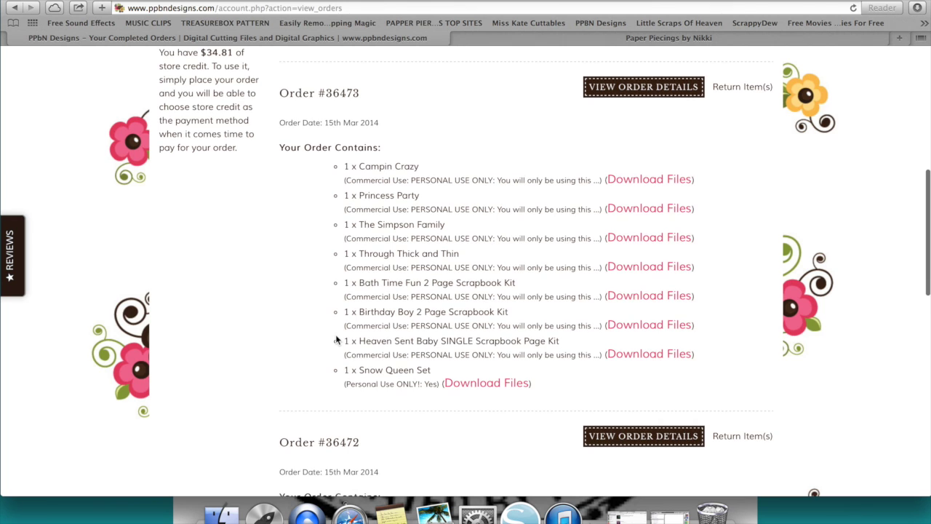
scroll(335, 339, down, 1)
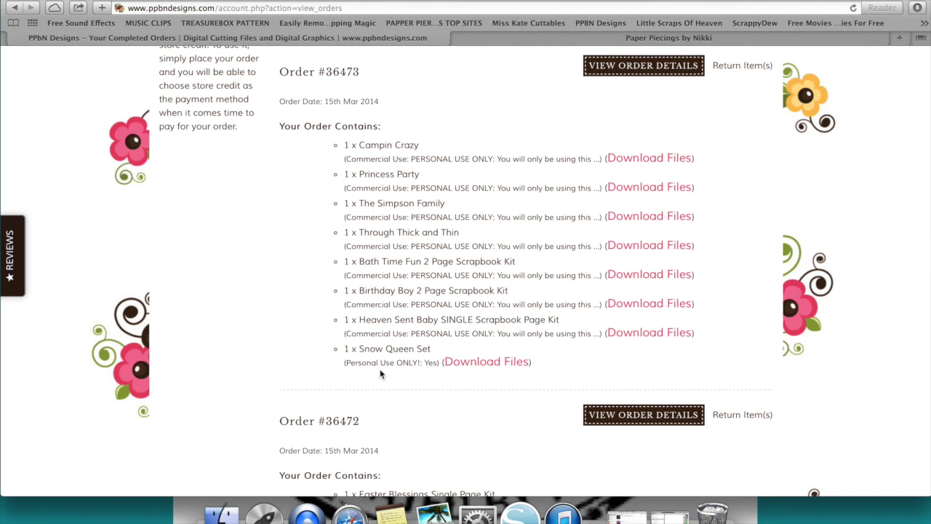
scroll(379, 364, down, 3)
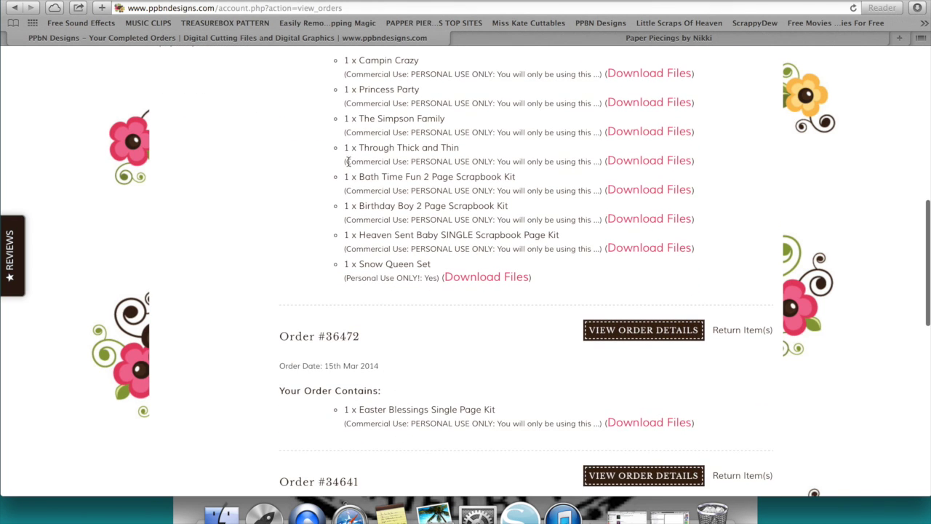
scroll(380, 421, down, 4)
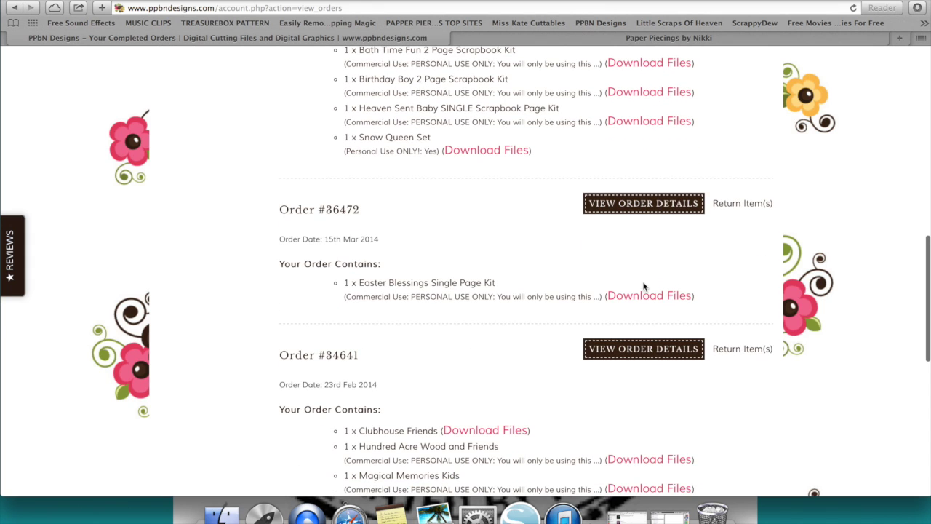
click(646, 295)
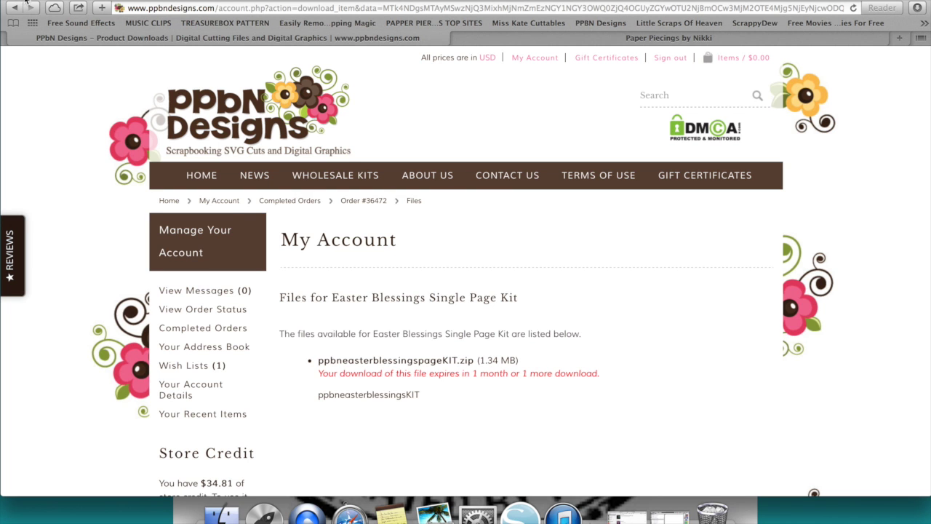
Step: Minimize the browser, open the ppbneasterblessingspageKIT folder on the desktop and select easter blessings kit cut.svg
click(27, 3)
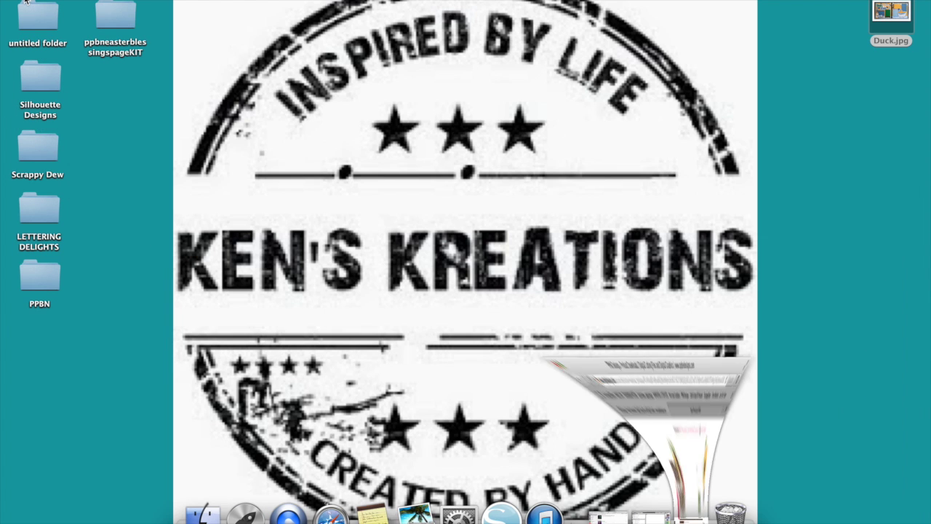
double_click(119, 25)
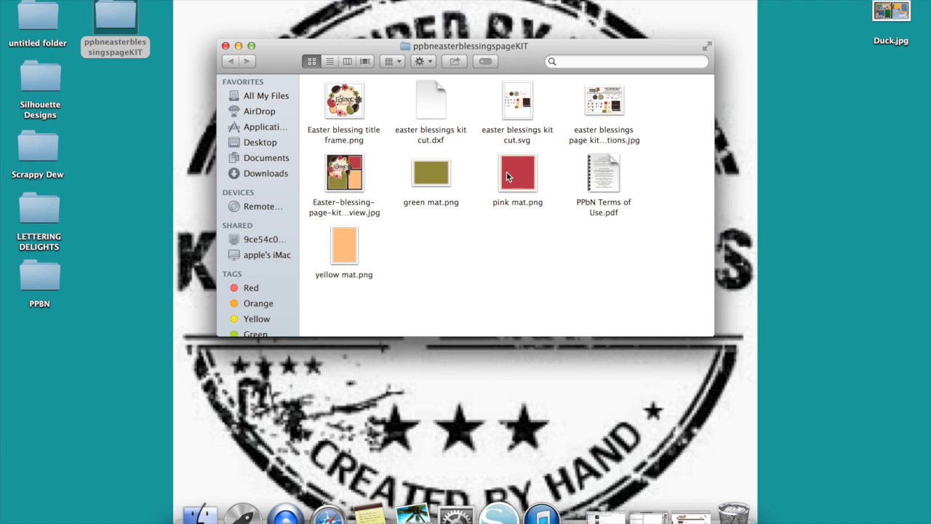
click(512, 94)
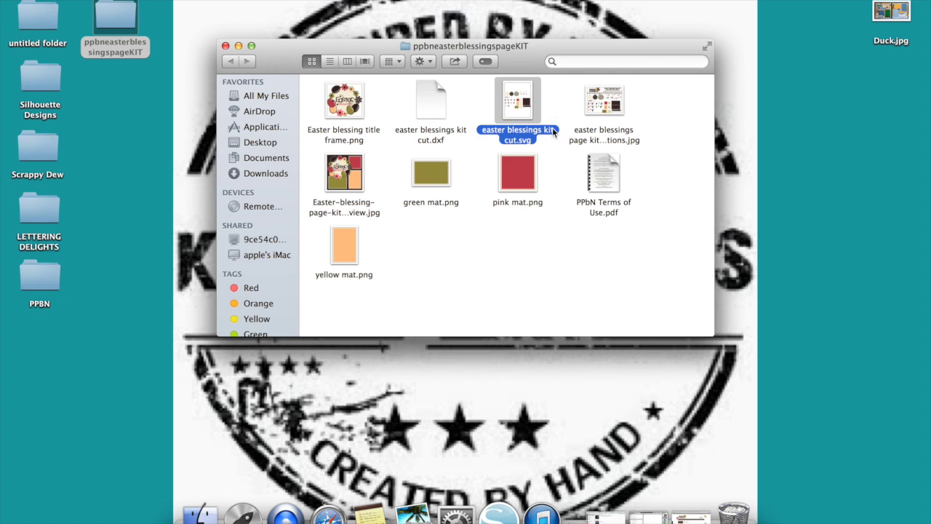
Step: View the kit's assembly instructions image, checking its layers and mat sizes, and close it
click(568, 239)
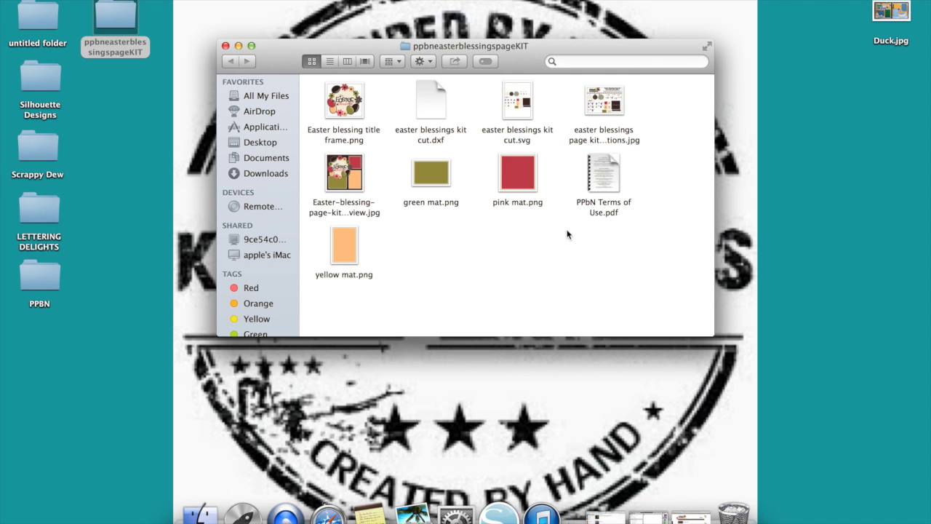
double_click(607, 109)
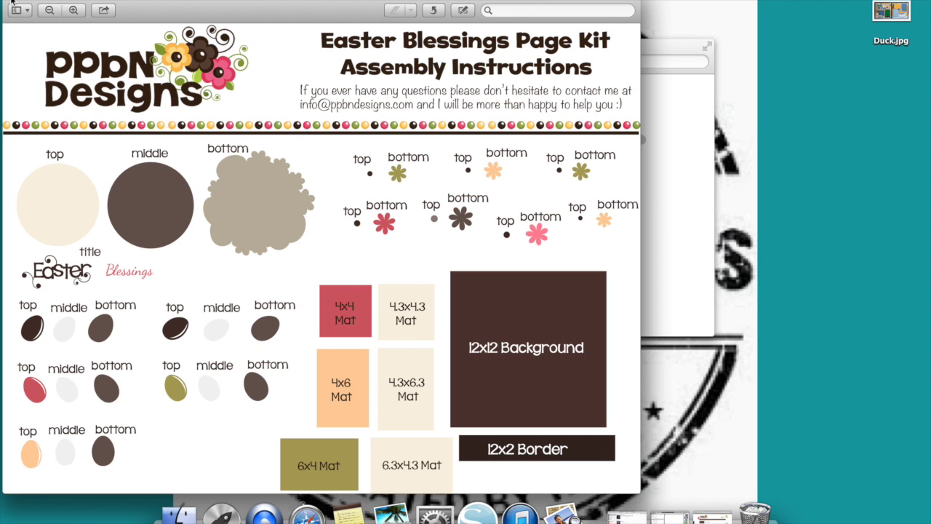
key(super+w)
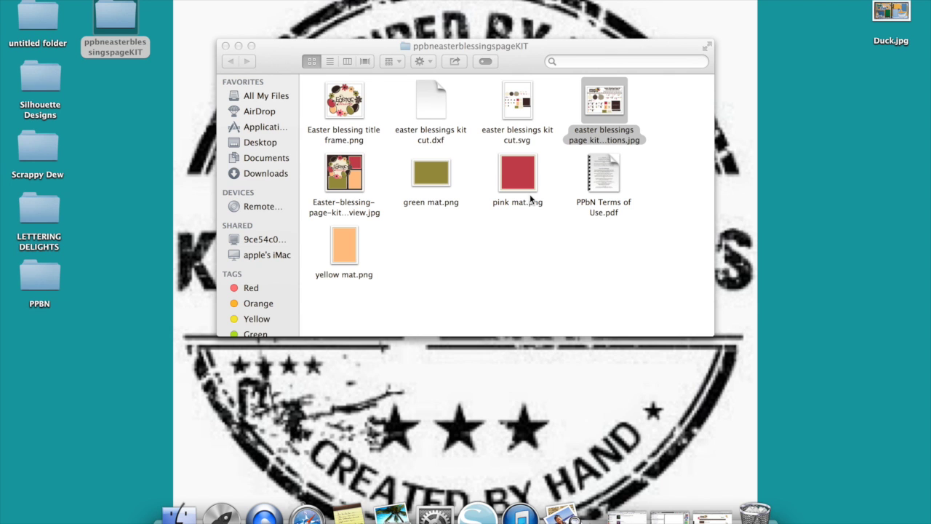
Step: Switch to Silhouette Studio and create a library folder named EASTER LAYOUT inside the PPBN folder
click(657, 514)
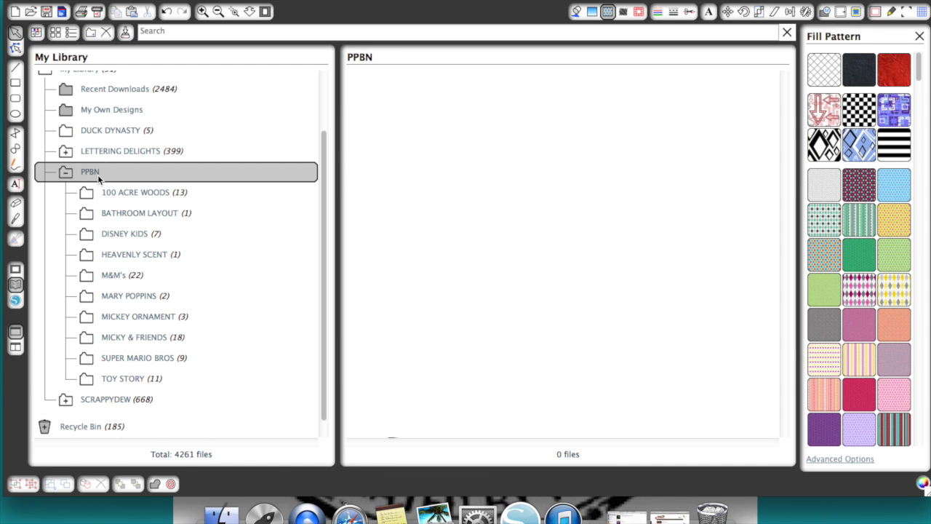
click(97, 174)
click(95, 153)
click(95, 176)
click(90, 33)
text(E)
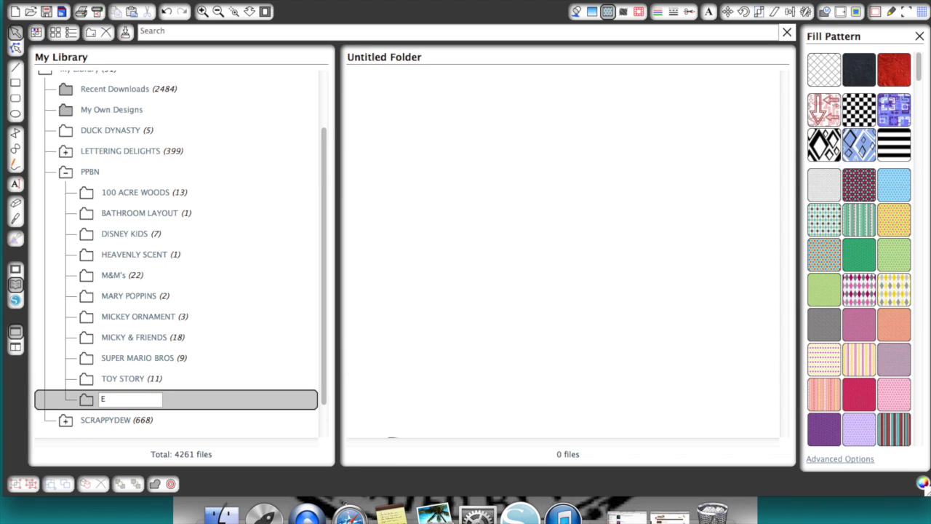
text(ASTER LAYOUT)
key(Return)
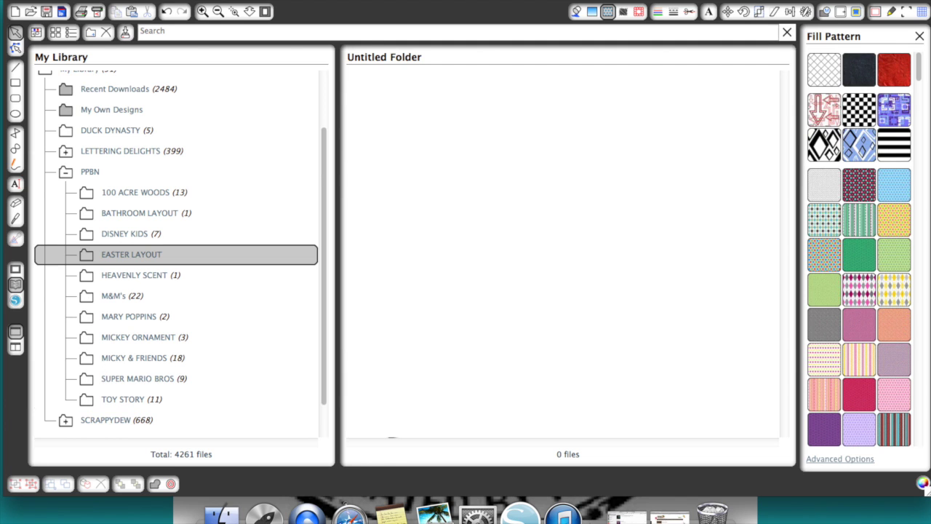
Step: Arrange the kit folder and Silhouette Studio windows together and import easter blessings kit cut.svg into the EASTER LAYOUT library folder
drag(432, 1, 426, 142)
drag(524, 60, 512, 7)
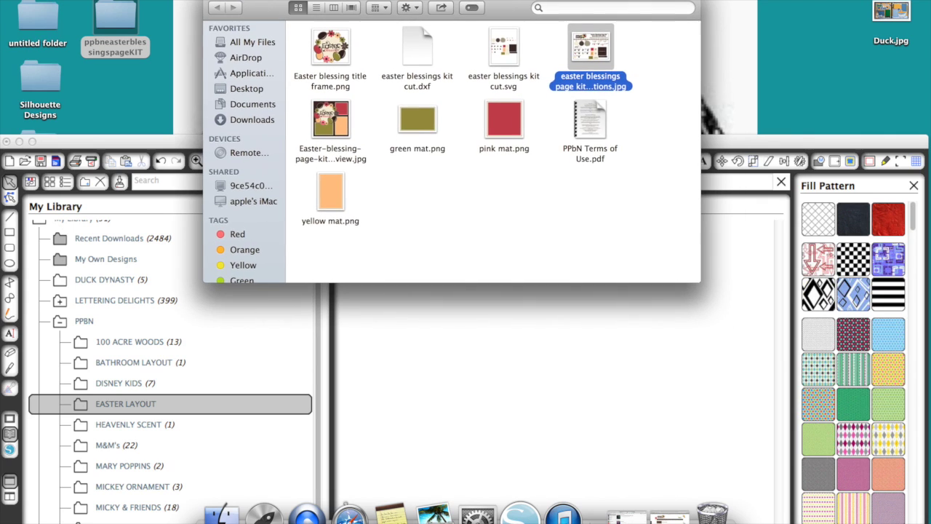
click(773, 142)
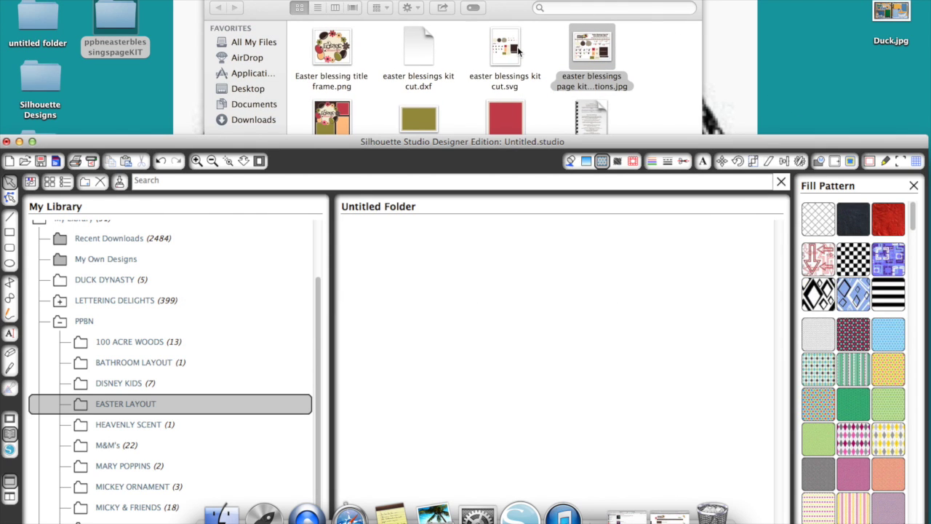
drag(510, 45, 476, 291)
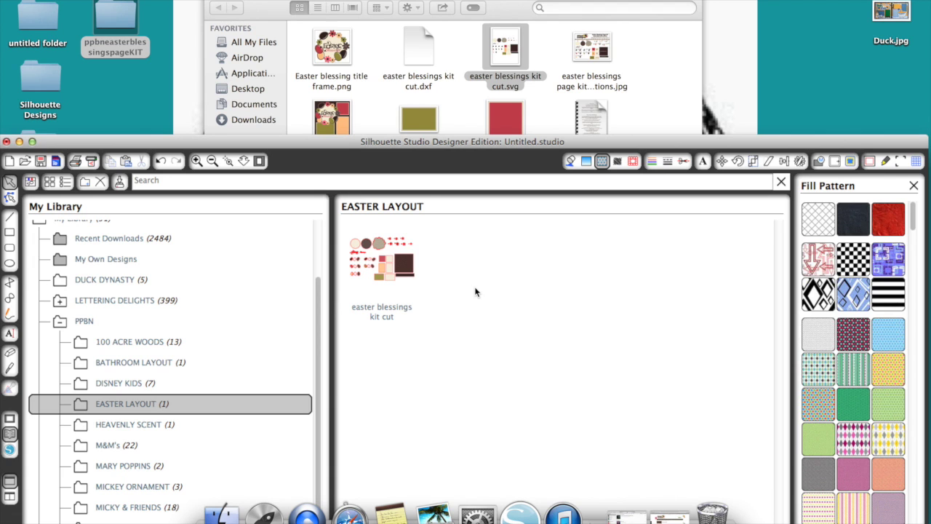
Step: Close the kit folder window and move the Silhouette Studio window back up the screen
click(260, 9)
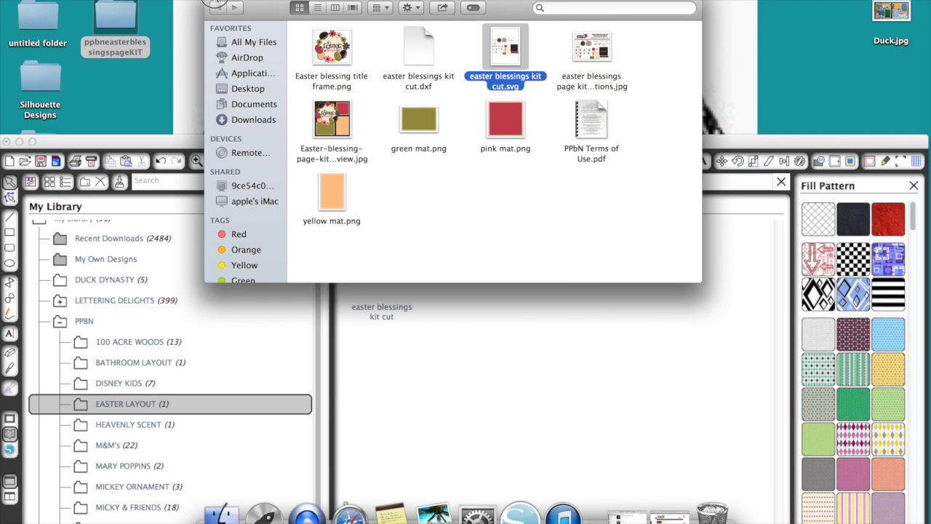
click(213, 1)
click(299, 138)
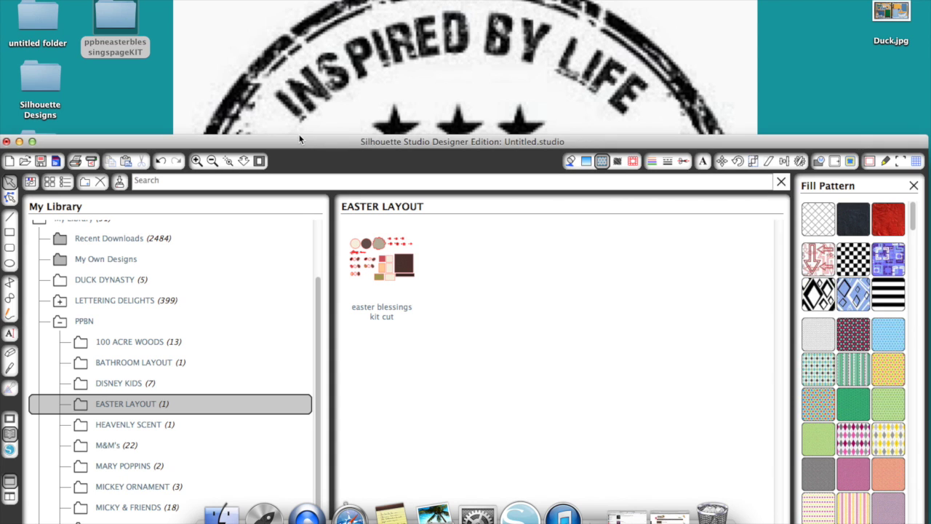
drag(299, 138, 303, 0)
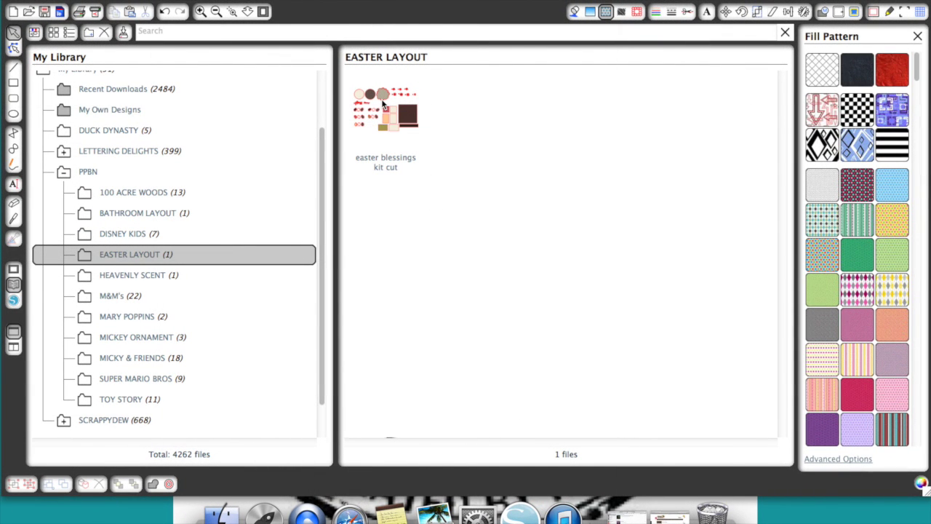
Step: Open the easter blessings kit cut design from the library and move the whole group off the page onto the empty workspace beside it
click(383, 119)
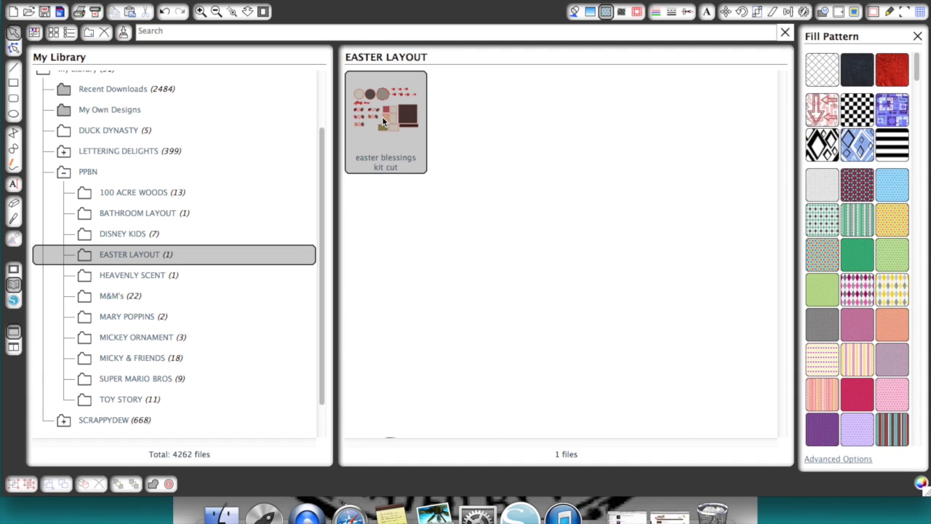
double_click(388, 130)
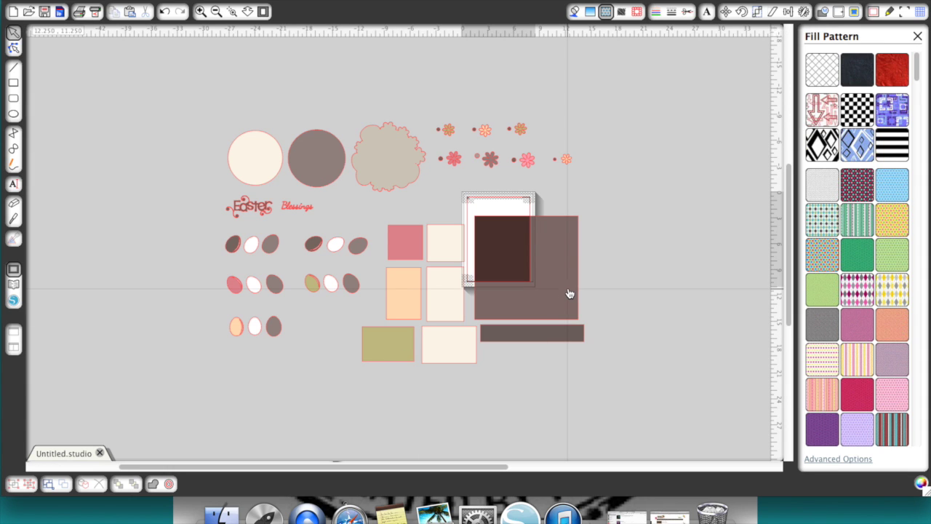
drag(570, 293, 544, 268)
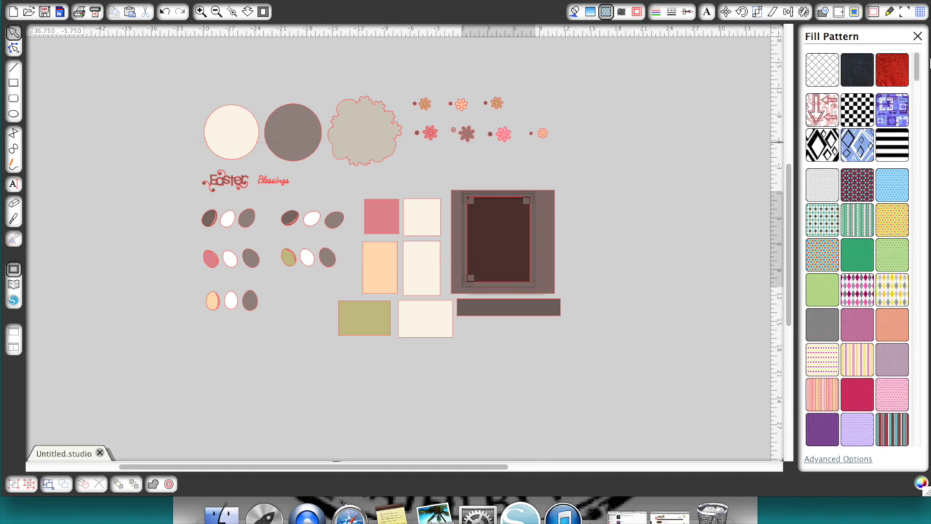
click(917, 36)
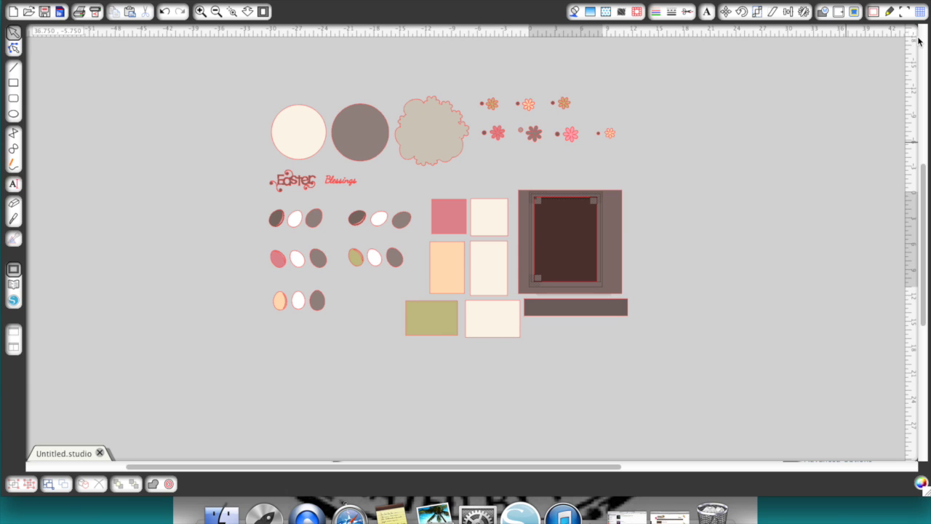
click(450, 283)
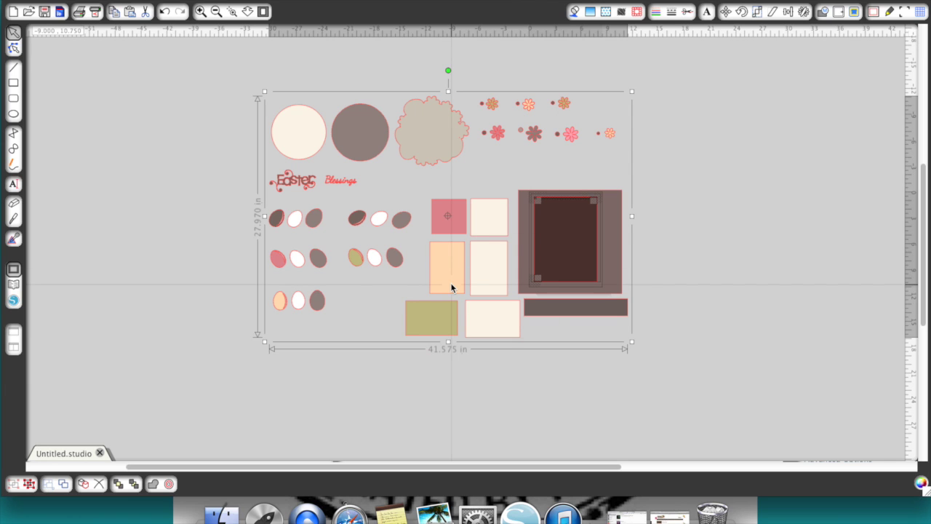
click(569, 251)
drag(570, 251, 443, 248)
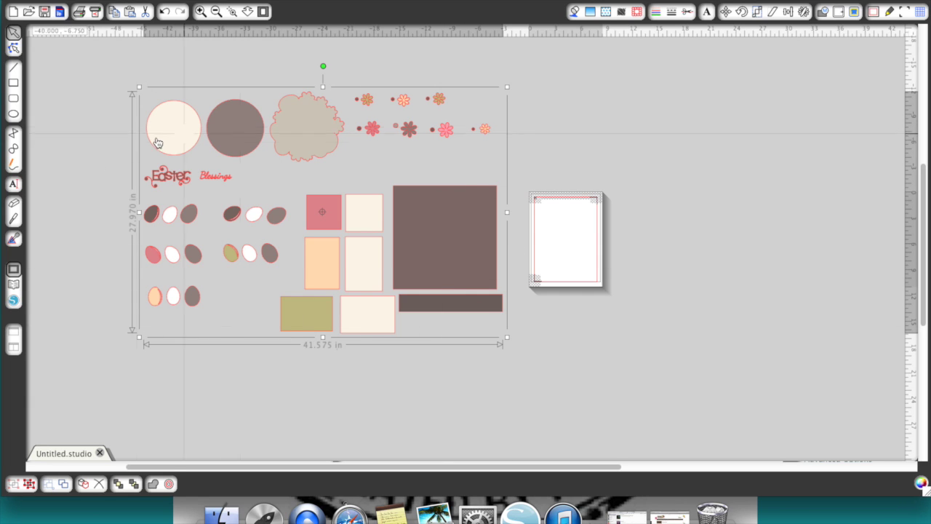
Step: Scale the grouped kit design to a width of 20.75 in with the aspect ratio locked
click(757, 12)
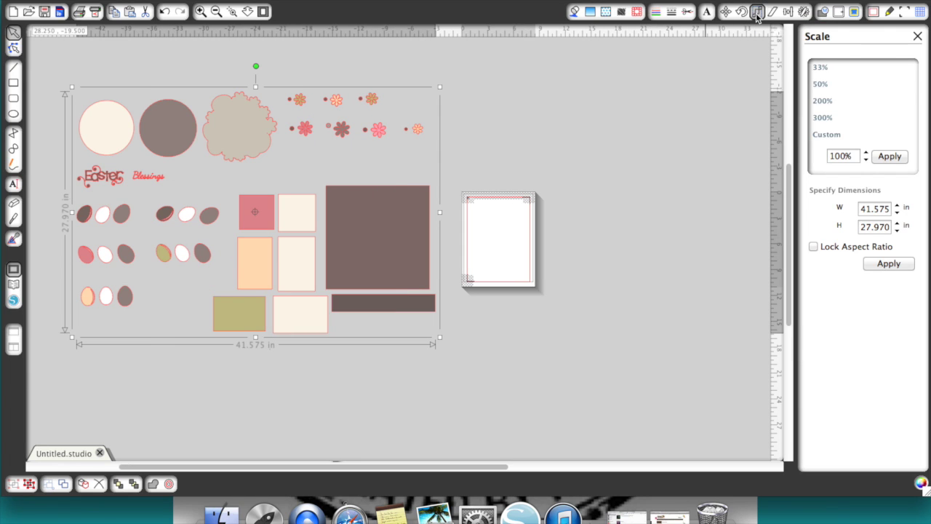
click(814, 247)
drag(862, 209, 889, 211)
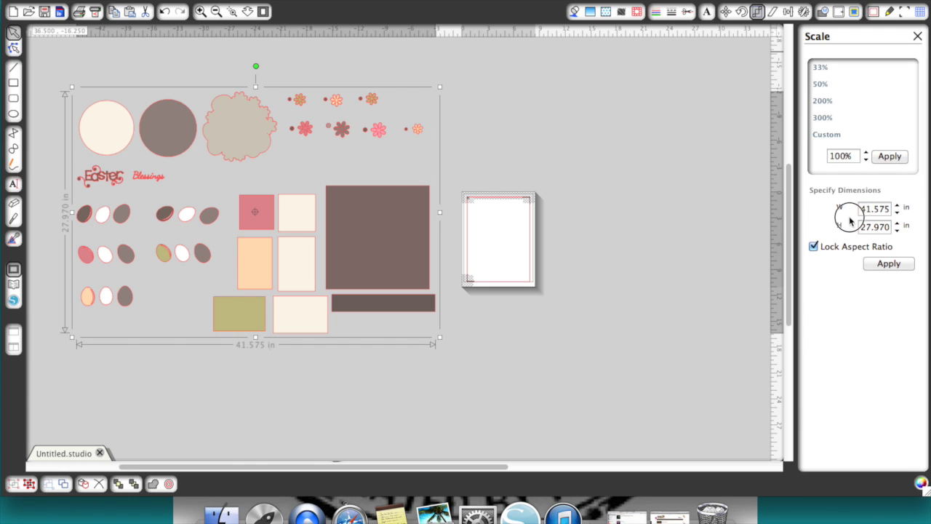
text(20.75)
key(Return)
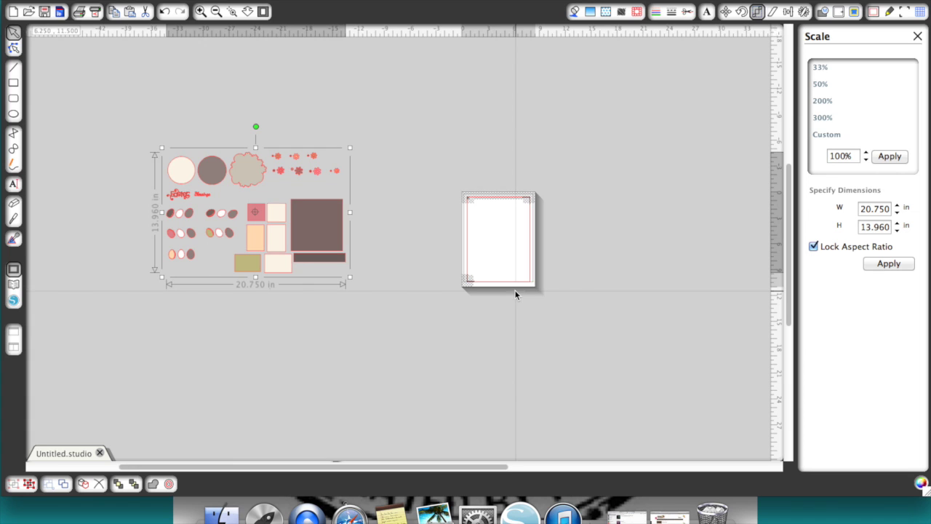
Step: Set the page size to 12 x 12 in with the 12x12 cutting mat
scroll(515, 291, right, 2)
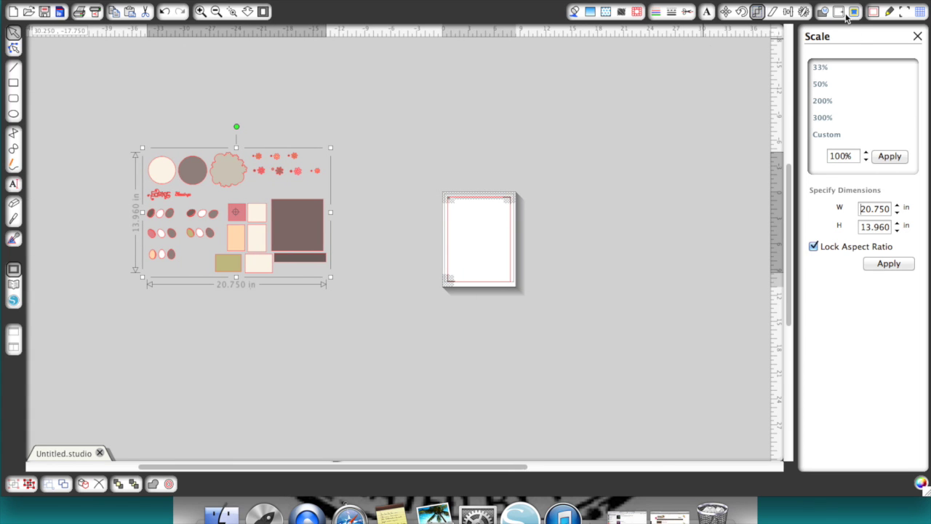
click(876, 12)
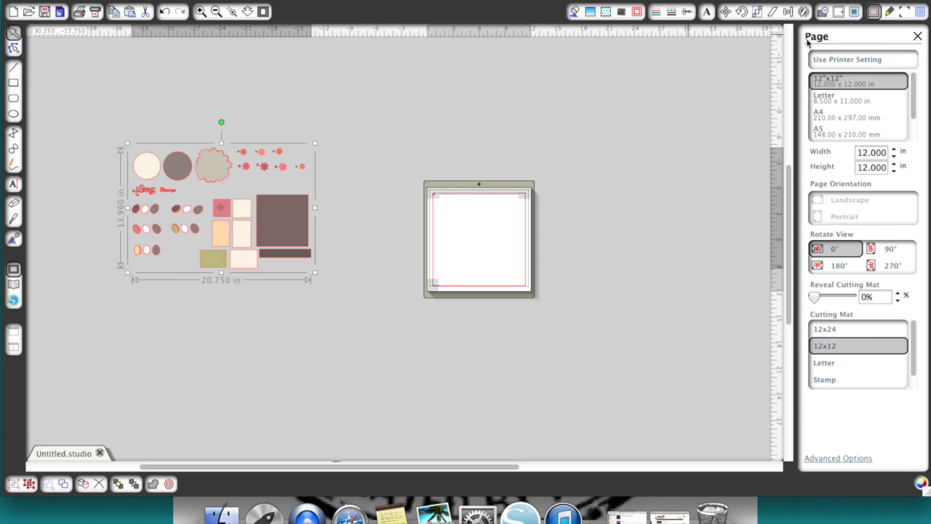
Step: Change the page size to Letter, 8.5 x 11 in, in portrait orientation
click(877, 16)
click(877, 16)
click(831, 100)
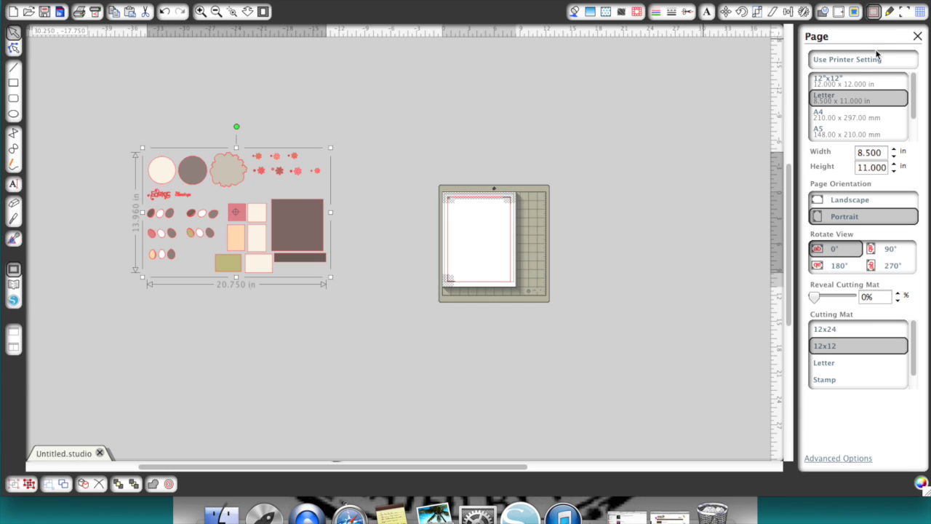
Step: Hide the registration marks on the Letter page and show them again
click(904, 13)
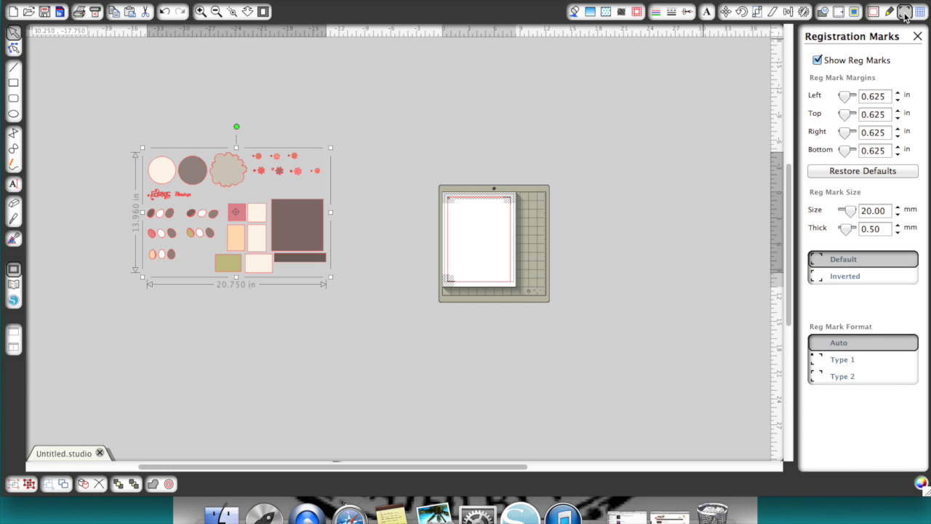
click(817, 60)
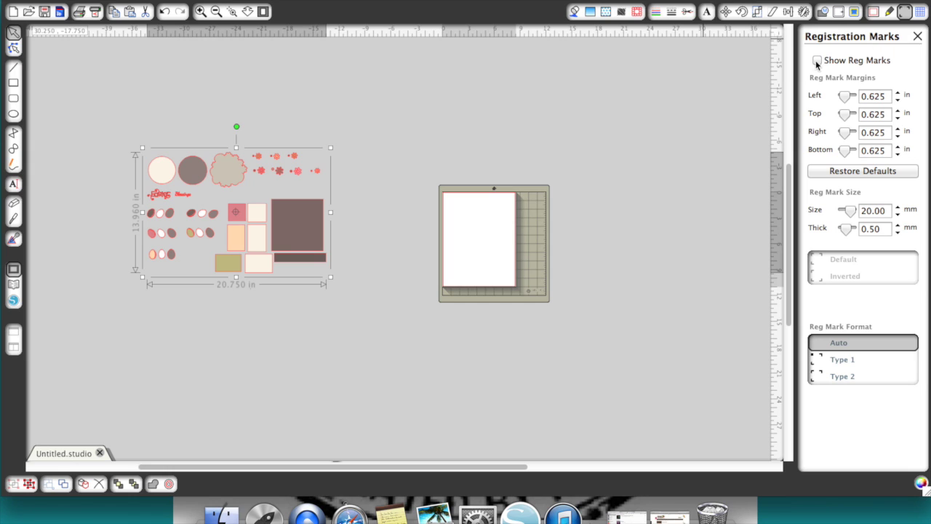
click(817, 60)
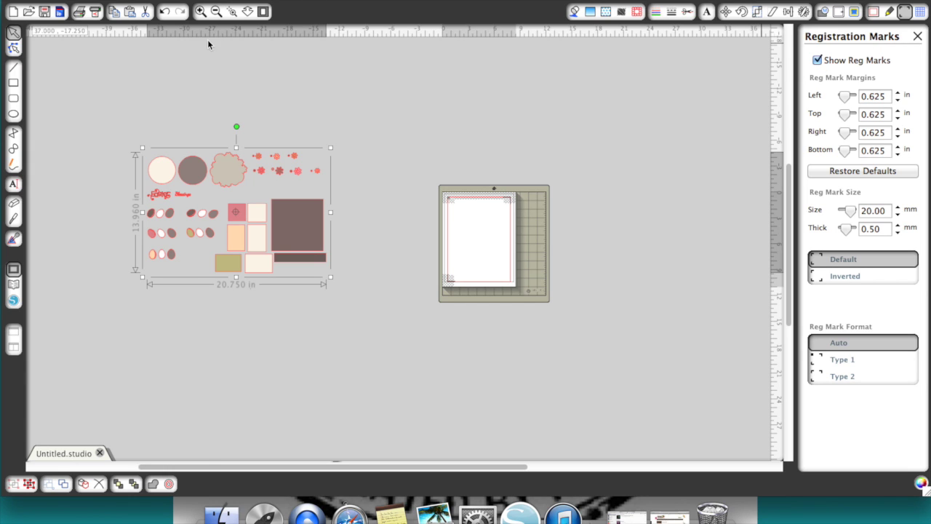
click(200, 12)
click(200, 12)
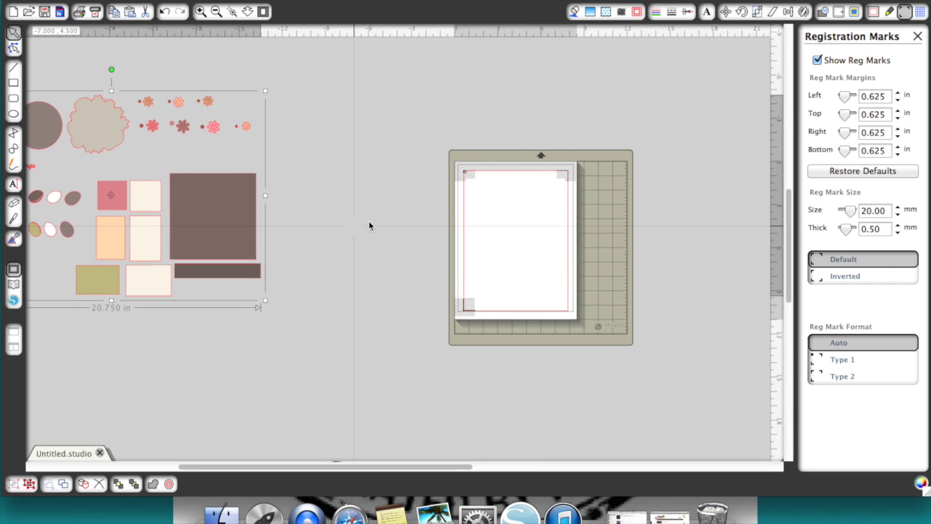
click(200, 12)
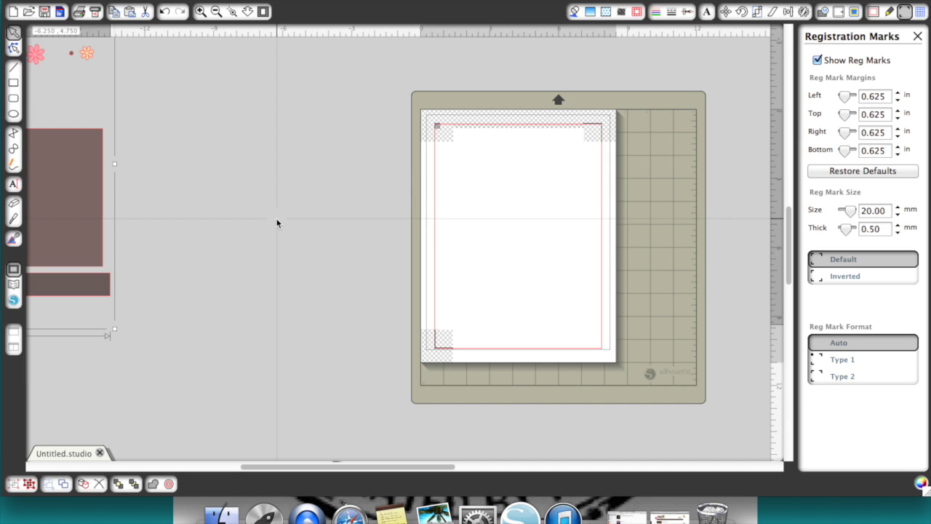
Step: Move the grouped kit design across the workspace so that it sits close beside the page
scroll(219, 225, left, 5)
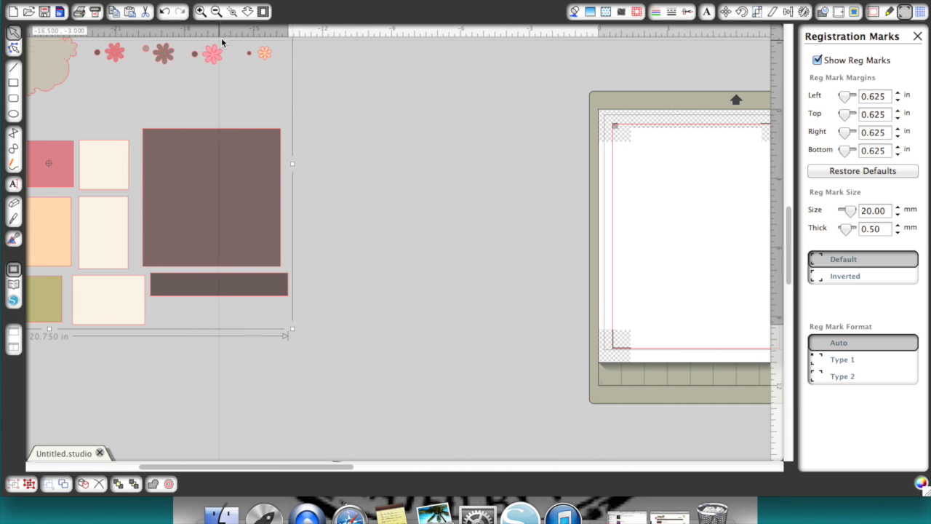
click(216, 11)
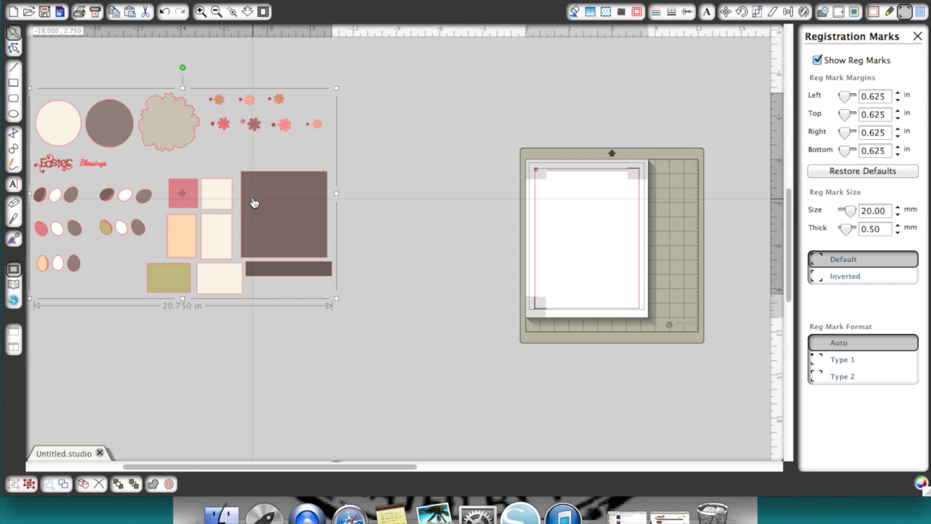
drag(254, 203, 417, 211)
scroll(436, 325, right, 2)
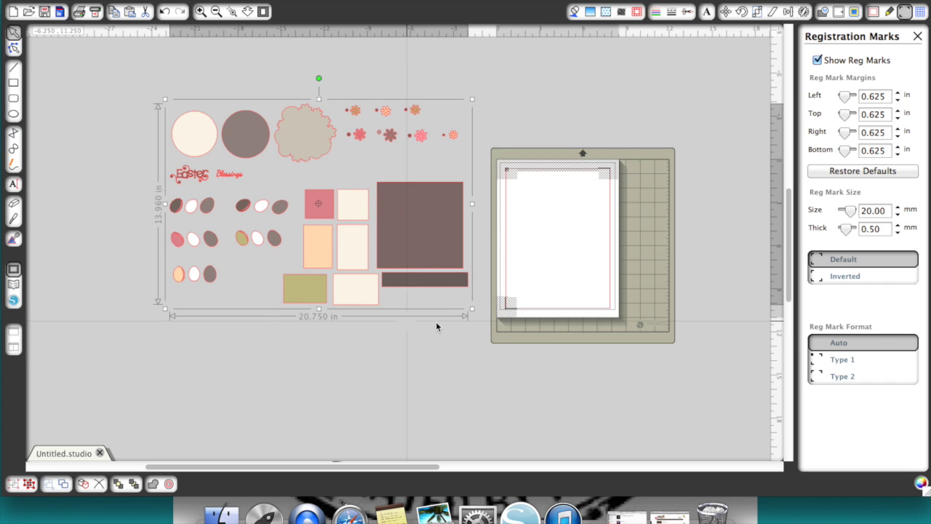
scroll(436, 325, right, 1)
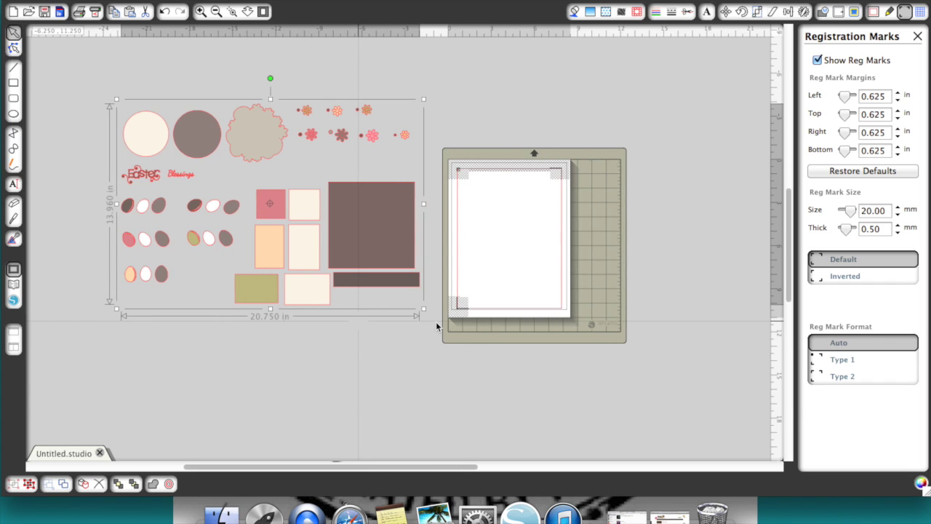
Step: Ungroup the kit design and place the narrow dark brown strip on the page below the large brown square
right_click(330, 257)
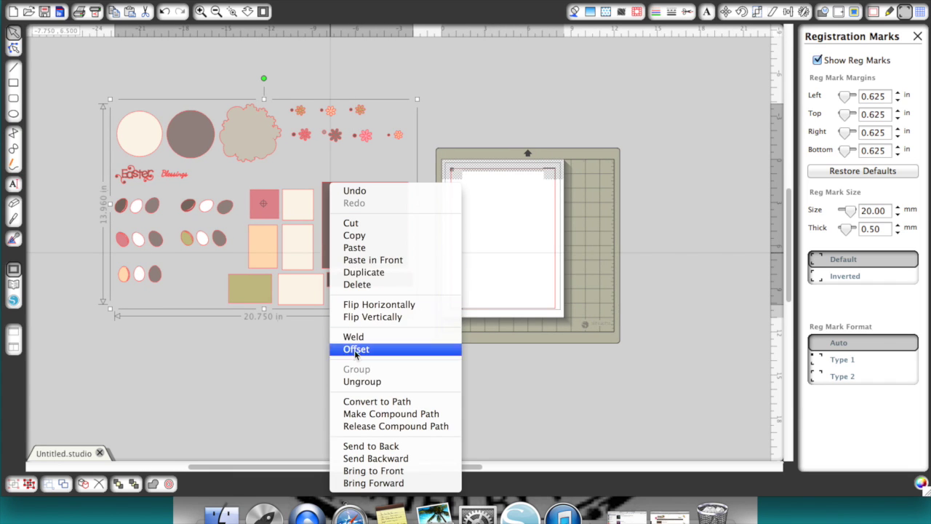
click(363, 381)
click(363, 381)
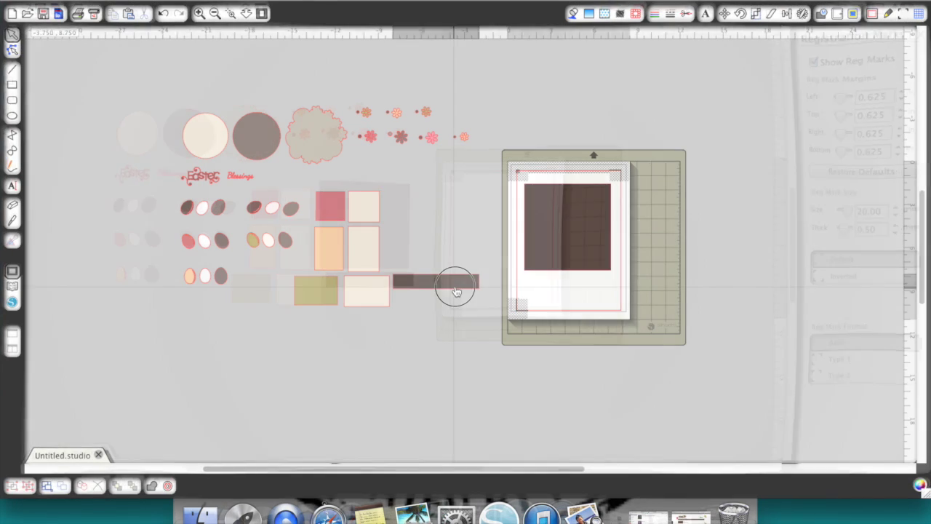
drag(456, 291, 589, 291)
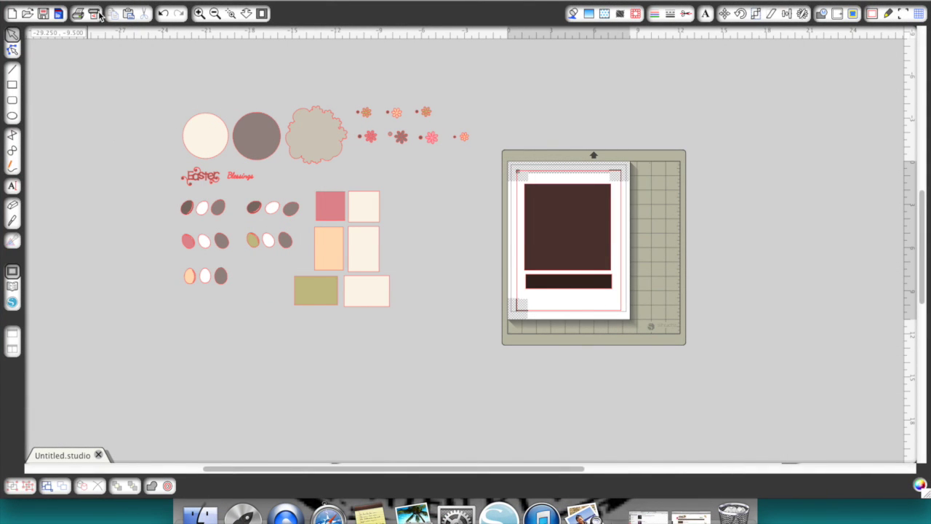
Step: Print the page with the brown square and strip, setting the print quality to Best under Media & Quality
click(95, 14)
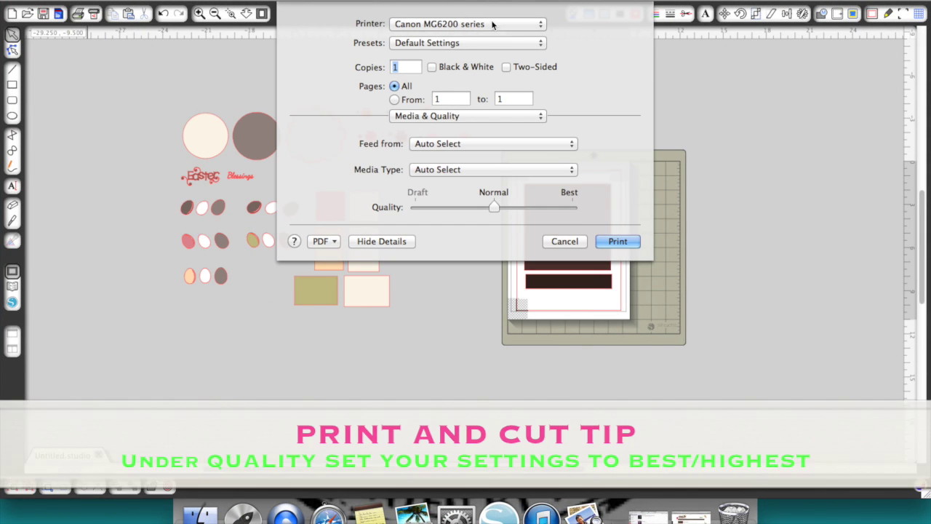
click(542, 115)
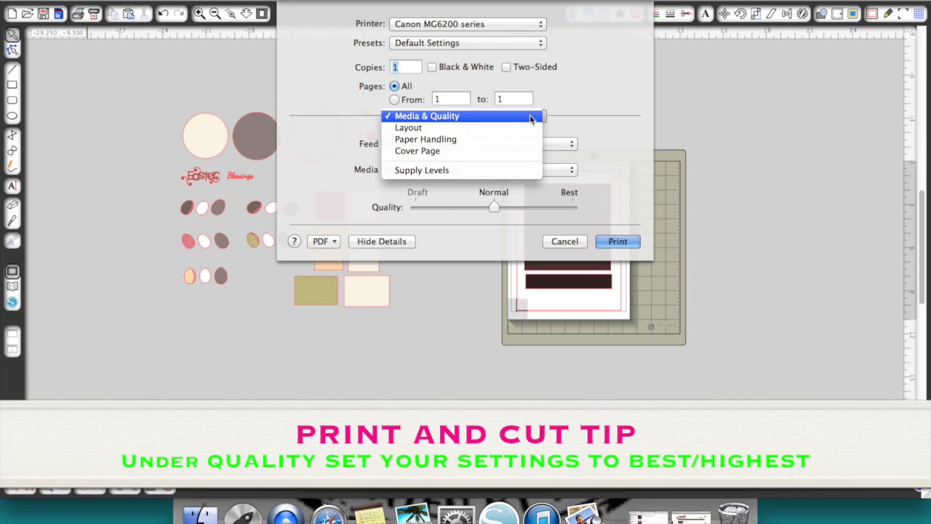
click(531, 117)
drag(493, 207, 555, 204)
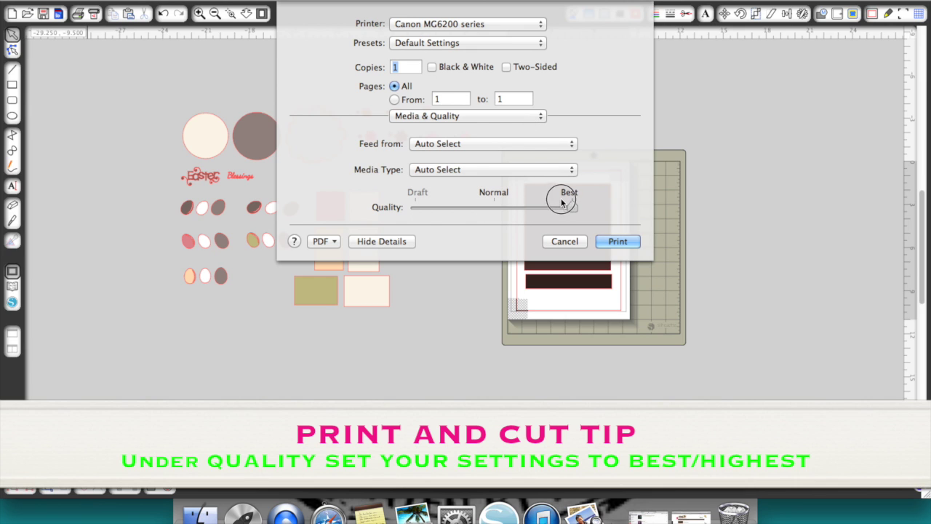
click(614, 228)
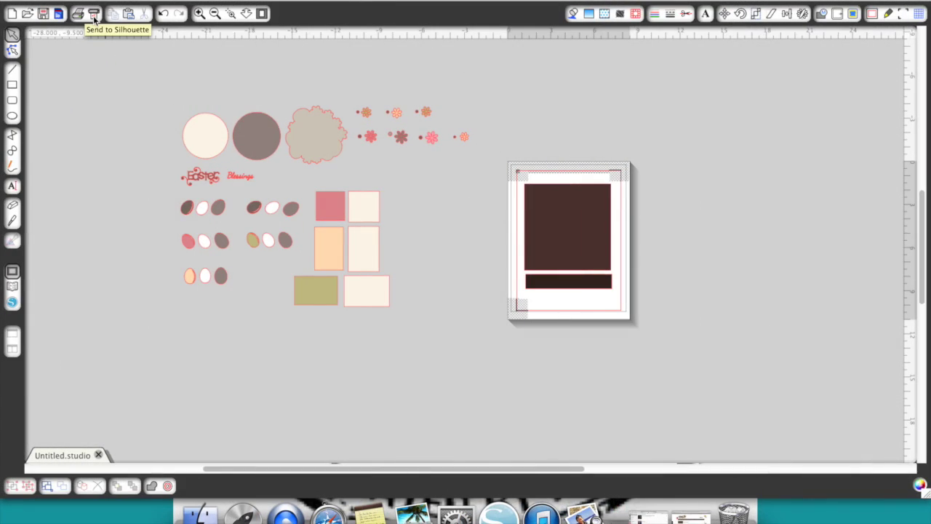
Step: Send the printed page to the Silhouette, skipping printing, and cut it with automatic registration mark detection
click(94, 16)
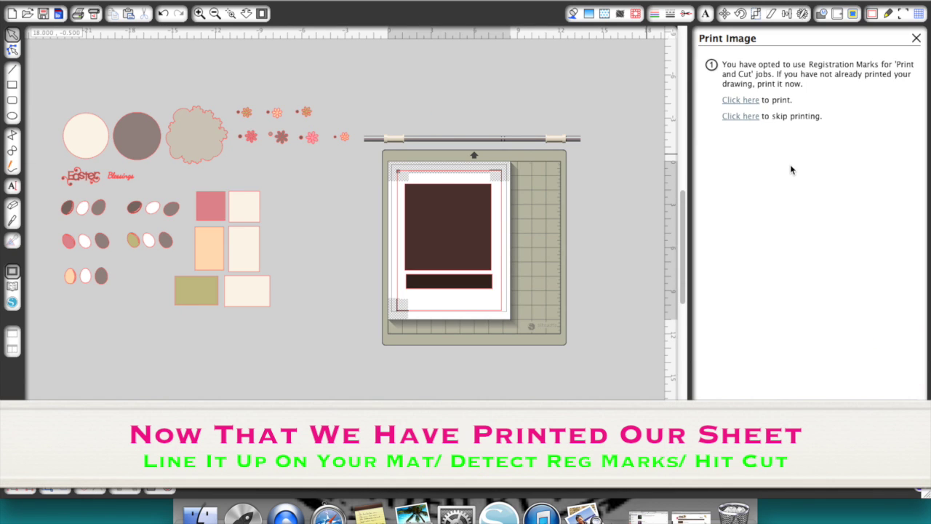
click(747, 117)
click(742, 142)
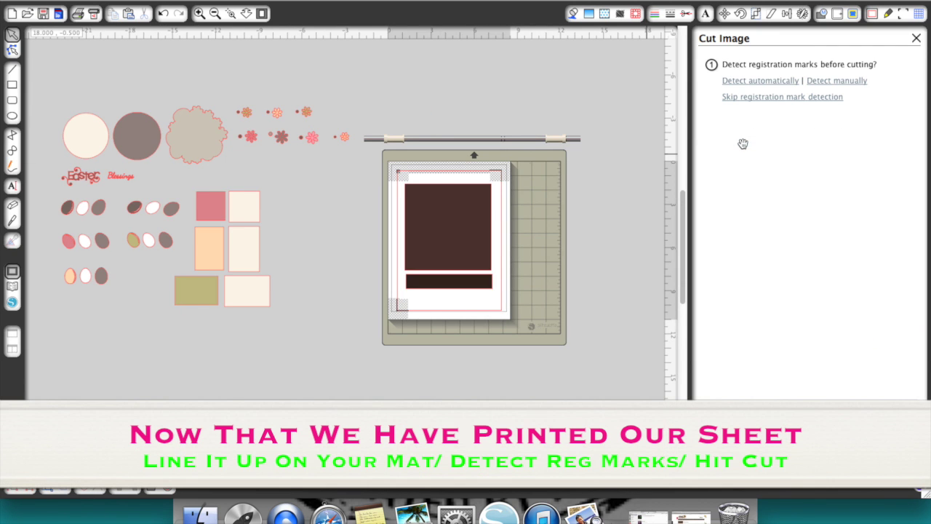
click(742, 81)
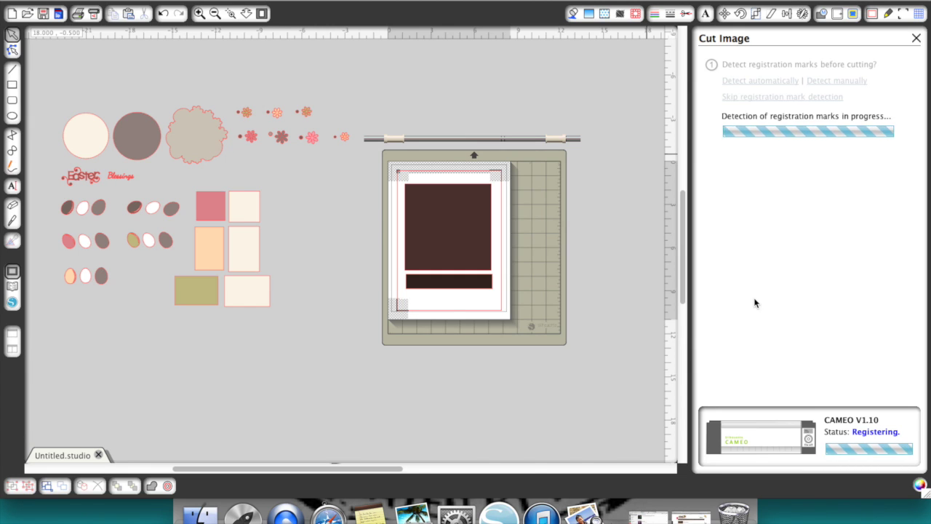
click(754, 218)
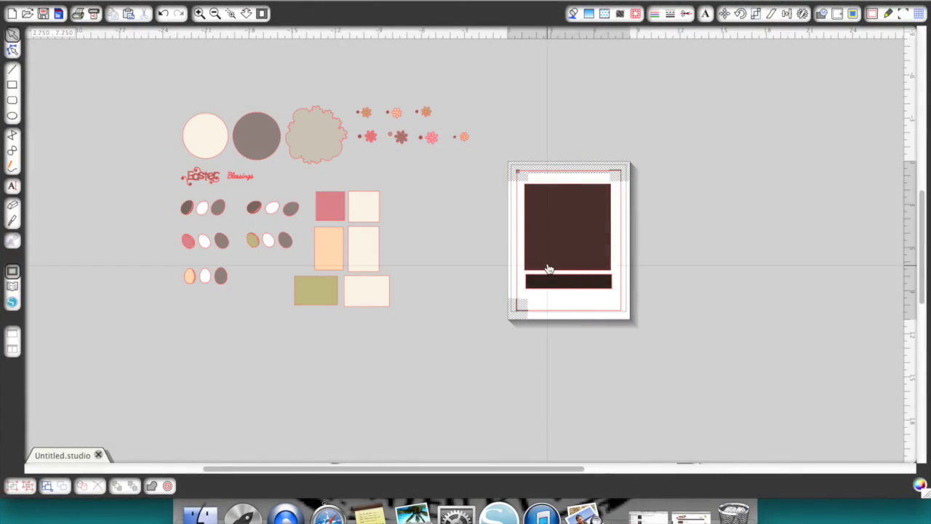
Step: Delete the large brown square and the brown strip from the page
click(549, 269)
key(Delete)
click(553, 282)
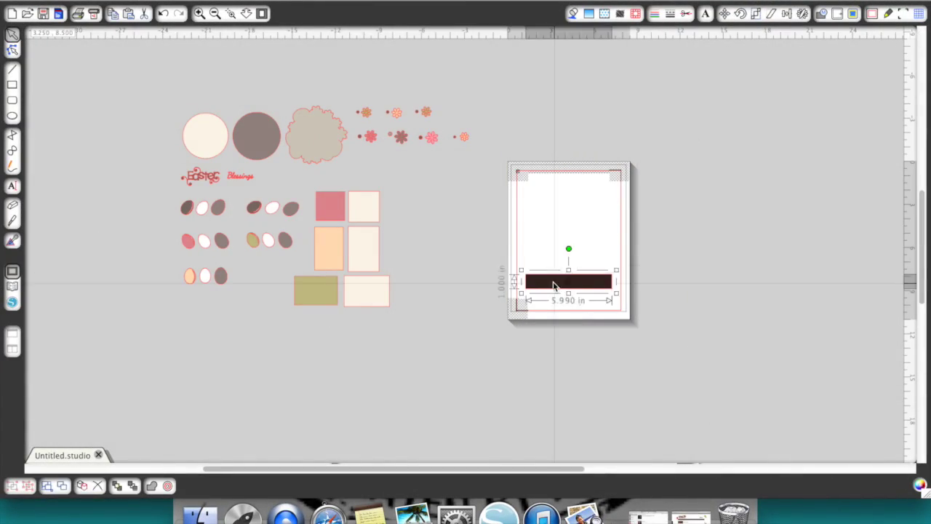
key(Delete)
Step: Place the three cream rectangles one below another along the page's left side inside the cut border
drag(378, 212, 551, 208)
drag(374, 252, 549, 249)
click(366, 290)
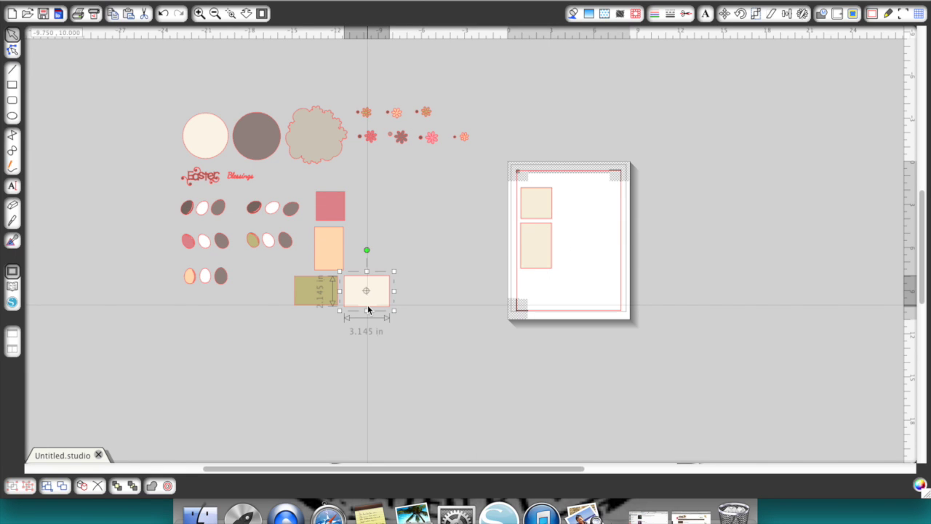
drag(385, 300, 567, 294)
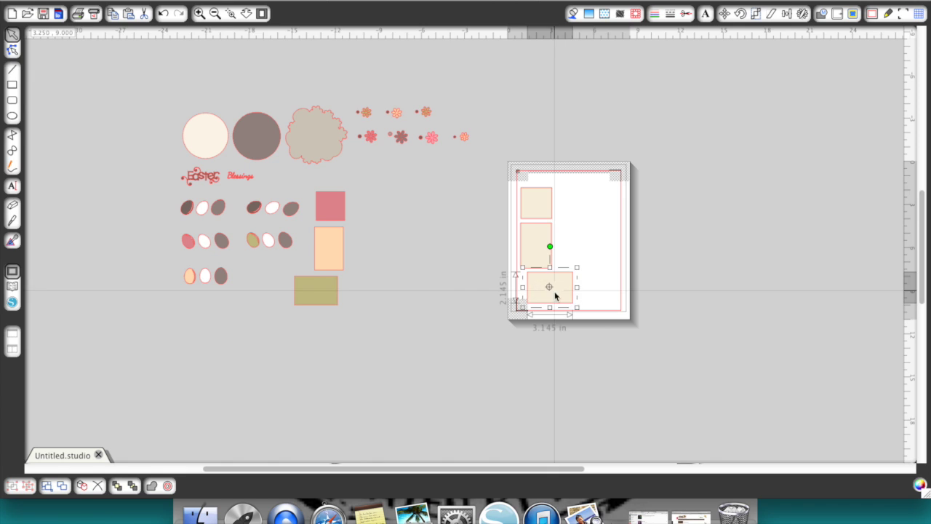
Step: Place the red square, green rectangle and orange rectangle beside the cream pieces without overlapping them
drag(337, 211, 573, 195)
click(329, 261)
drag(330, 261, 596, 296)
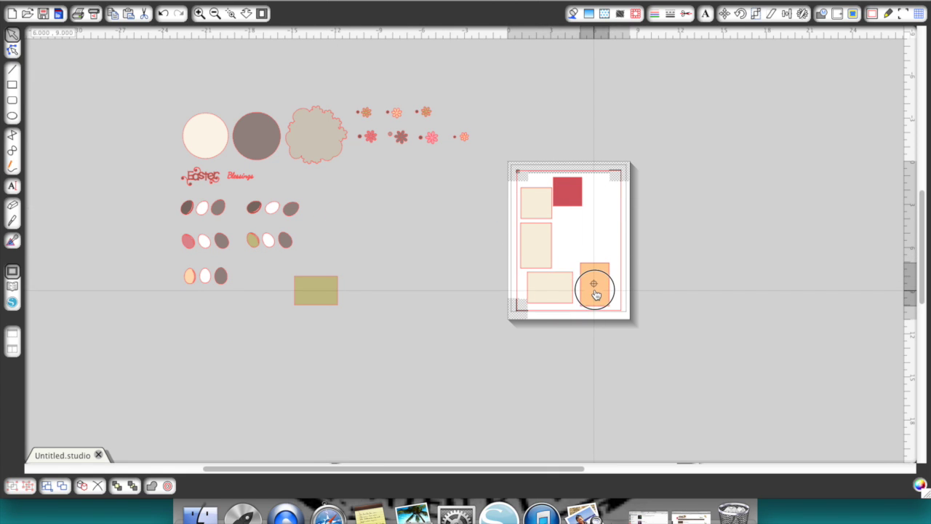
drag(310, 301, 583, 249)
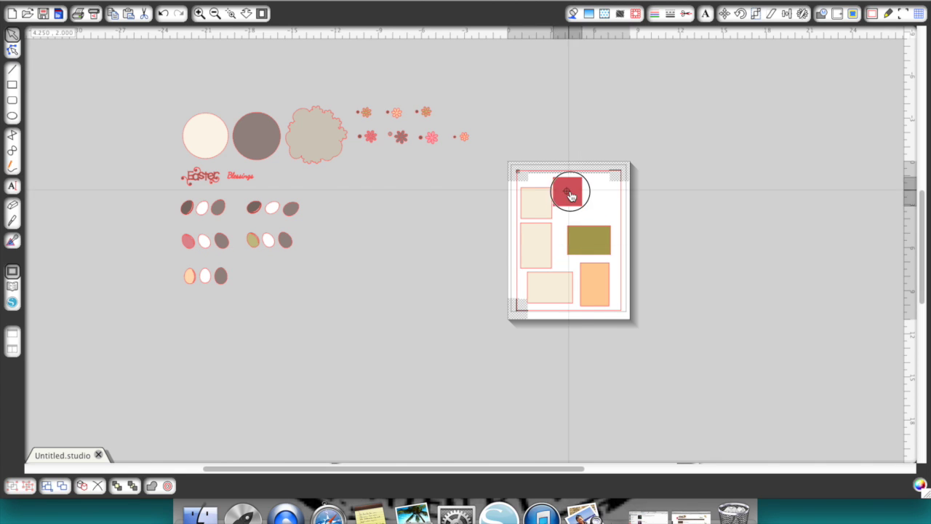
drag(569, 192, 580, 203)
Step: Print the page of six mat pieces at Best quality and cut it with automatic registration mark detection
click(78, 14)
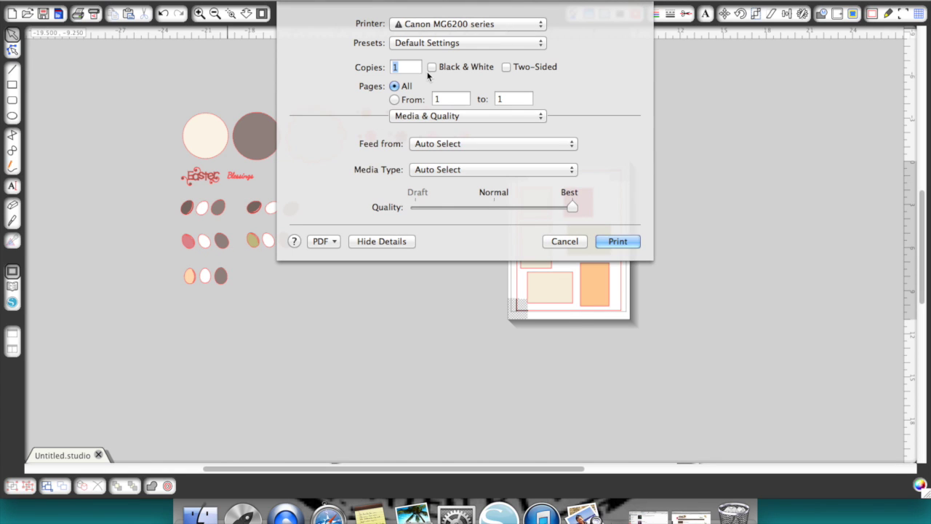
click(618, 241)
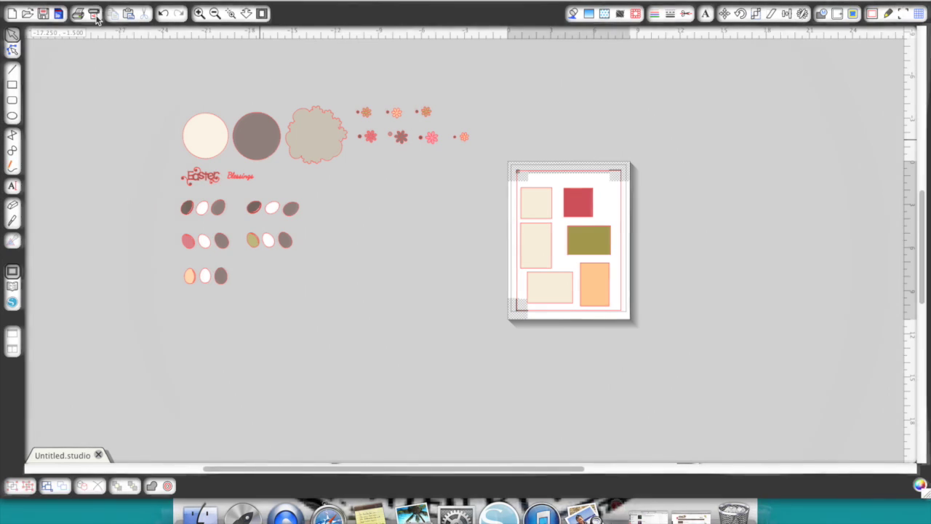
click(93, 13)
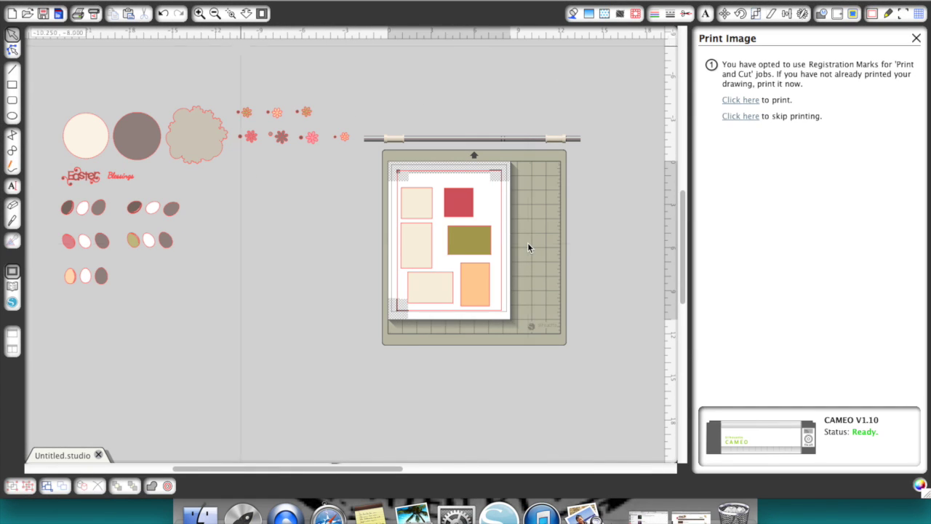
click(739, 117)
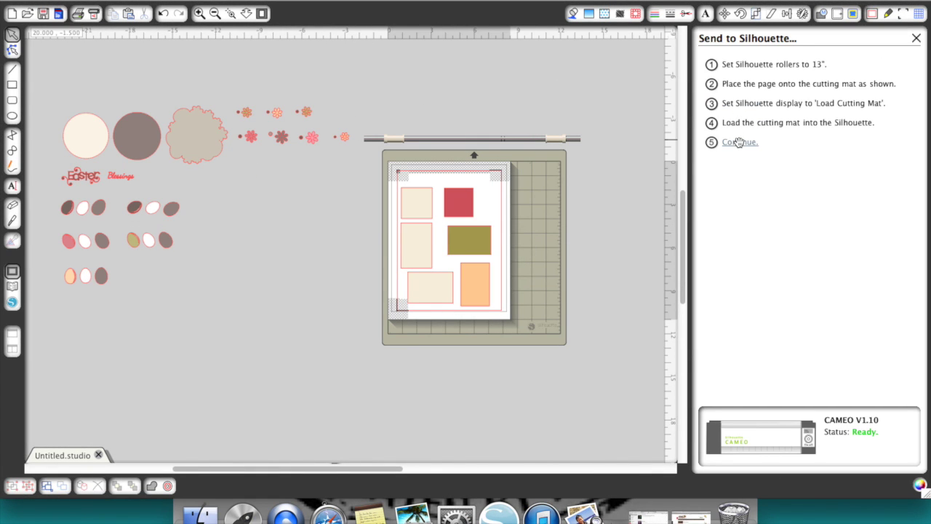
click(739, 142)
click(753, 80)
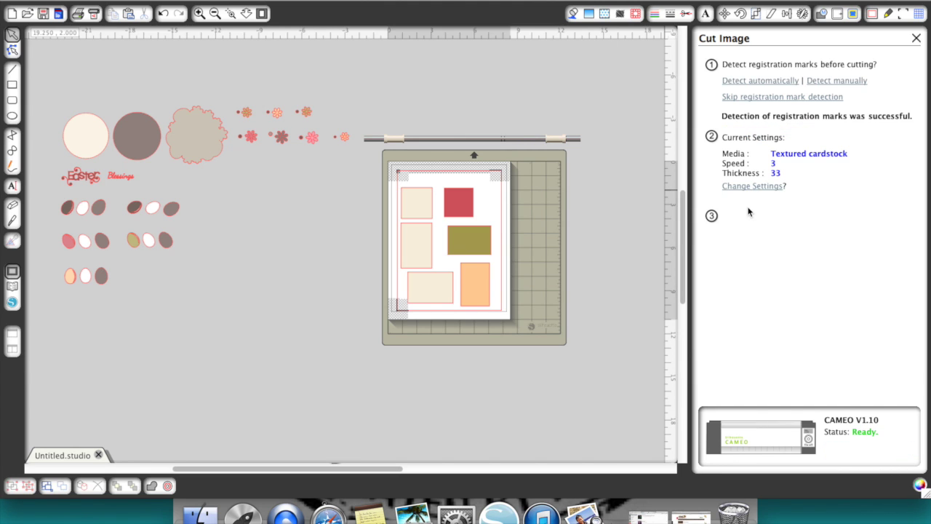
click(753, 217)
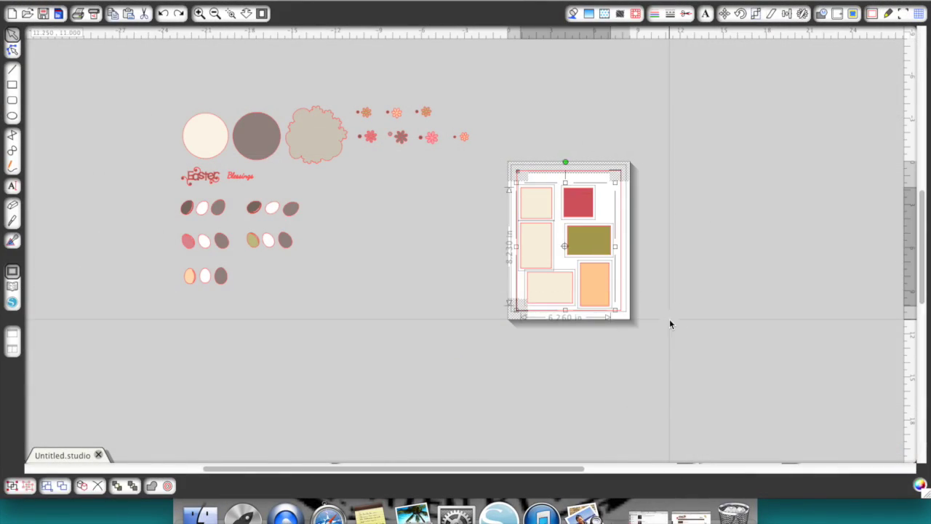
Step: Delete the six mat pieces from the page and arrange the five egg sets on it, one row below another
key(Delete)
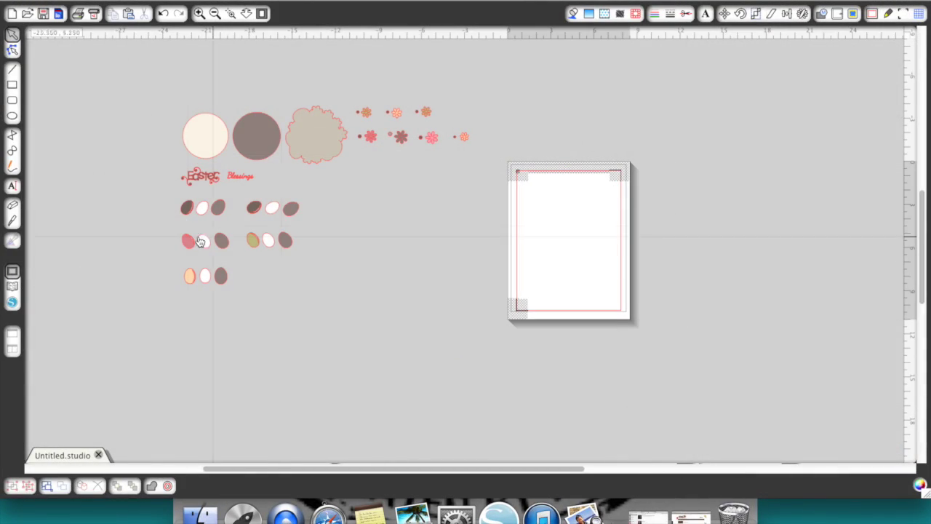
click(290, 208)
drag(290, 209, 586, 202)
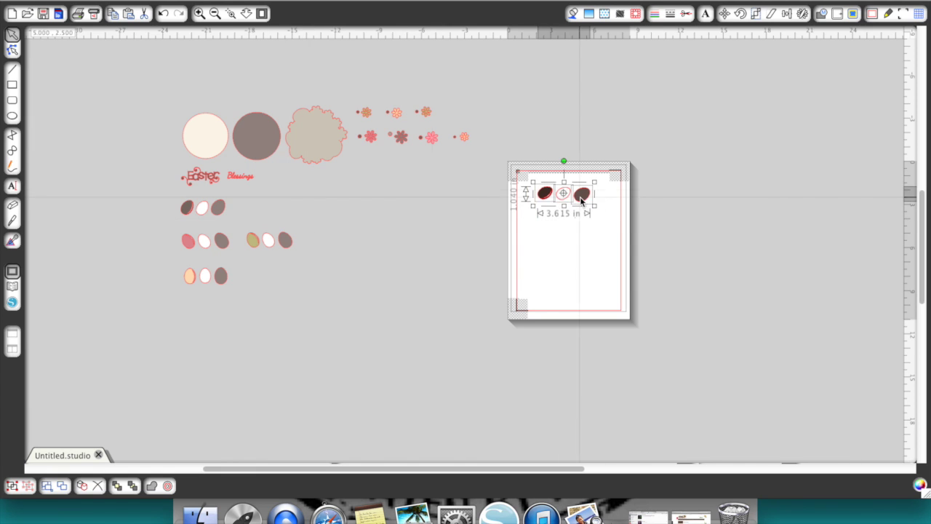
drag(239, 218, 580, 218)
drag(169, 197, 602, 247)
drag(175, 226, 596, 270)
drag(164, 258, 580, 284)
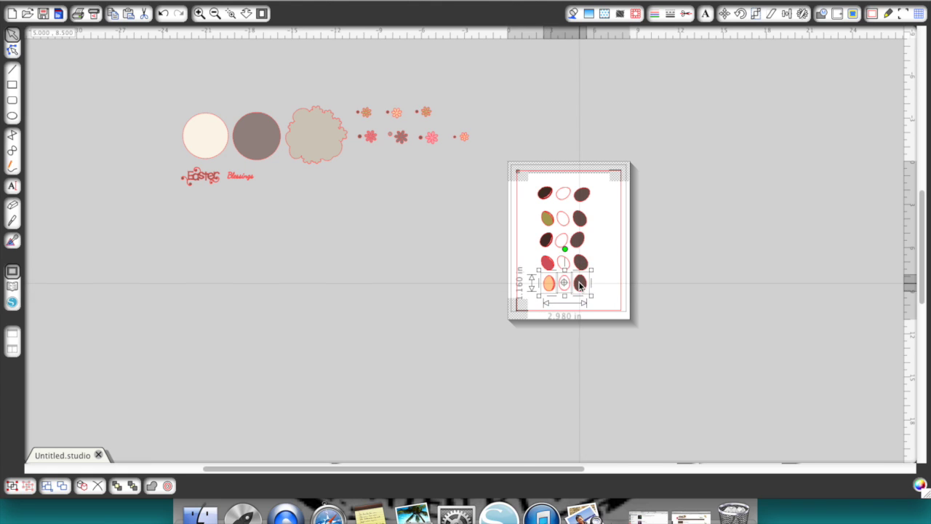
Step: Nudge the top row's egg set slightly to the left on the page
click(669, 286)
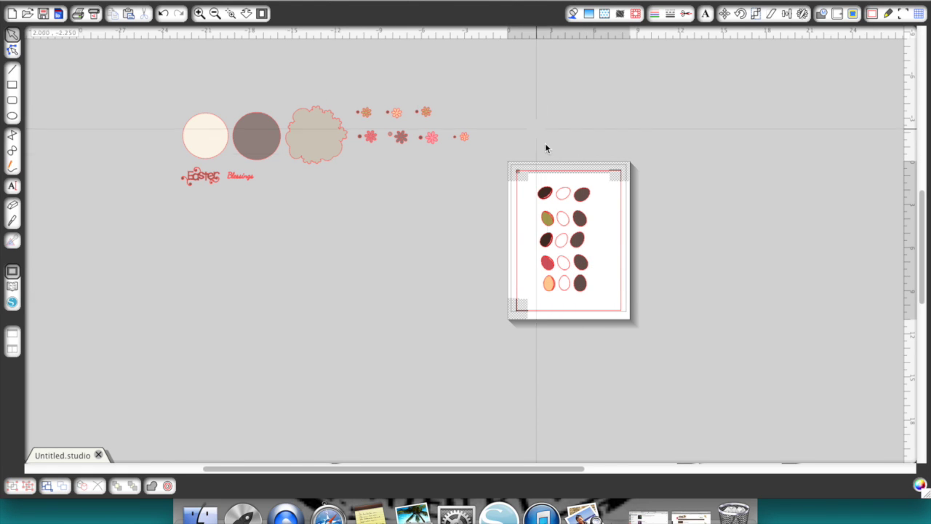
drag(539, 177, 593, 211)
mouse_move(544, 194)
mouse_down()
mouse_move(525, 197)
mouse_move(540, 193)
mouse_up()
click(586, 104)
Step: Print the page of five egg sets at Best quality and cut it with automatic registration mark detection
click(94, 14)
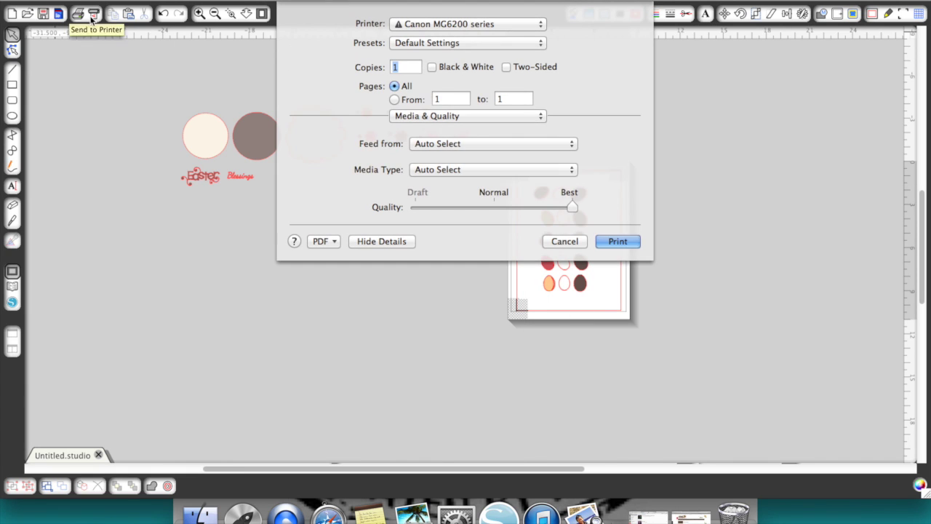
click(615, 242)
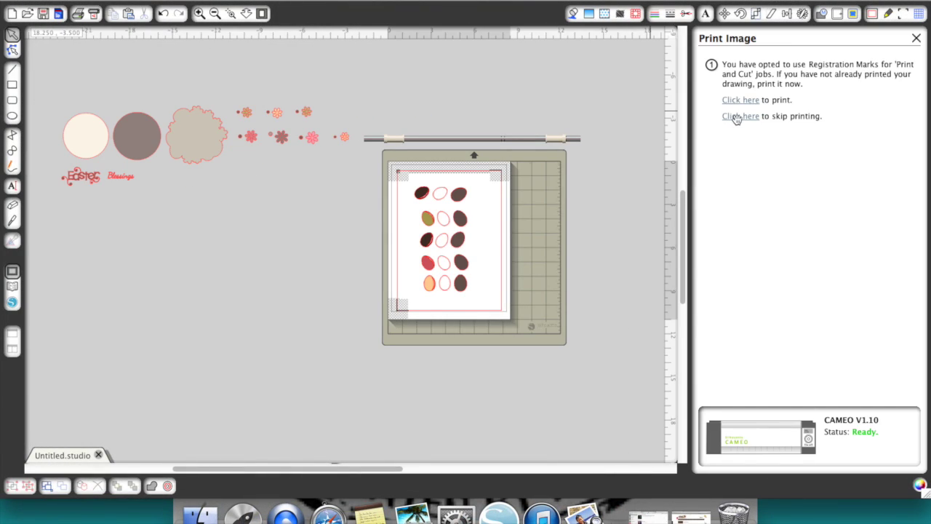
click(737, 115)
click(739, 142)
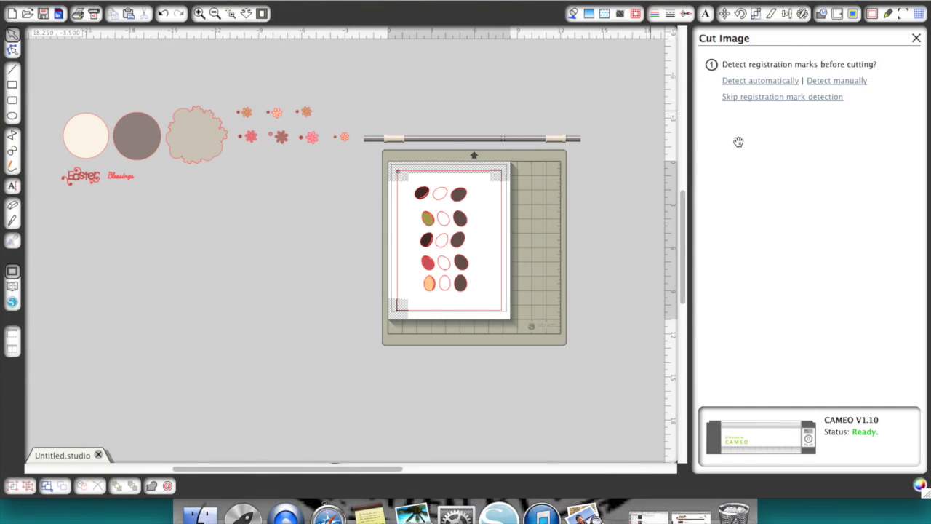
click(742, 80)
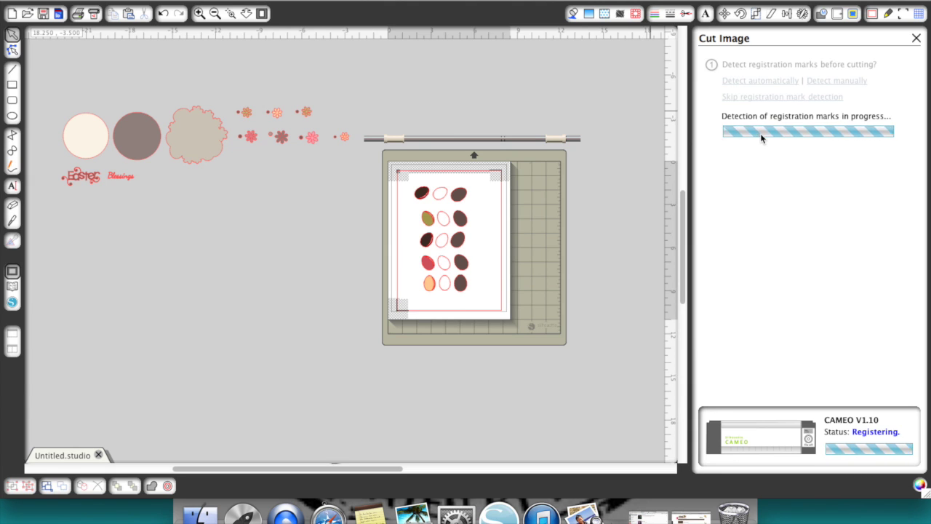
click(759, 185)
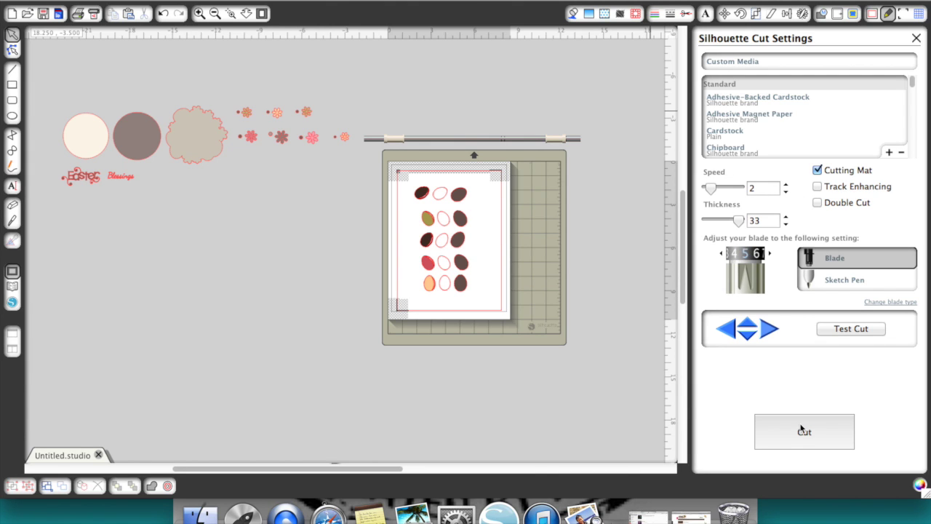
click(803, 431)
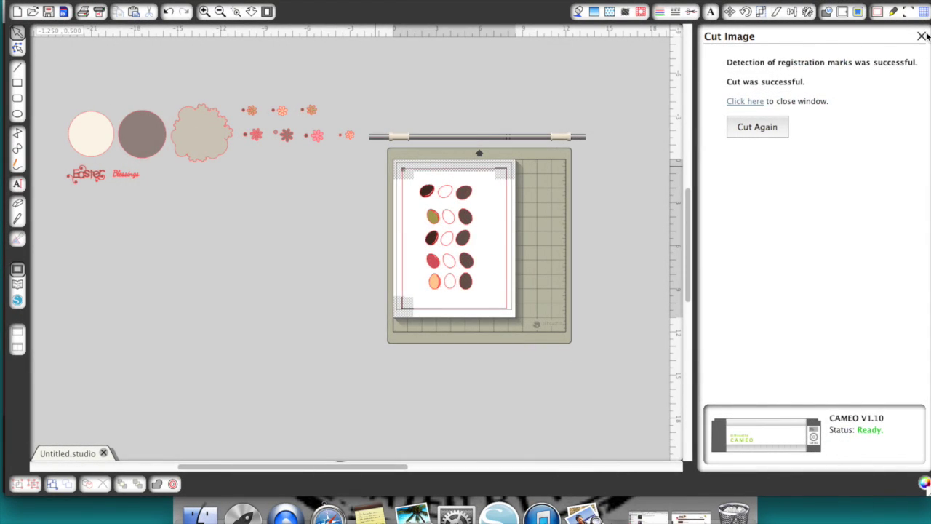
click(923, 36)
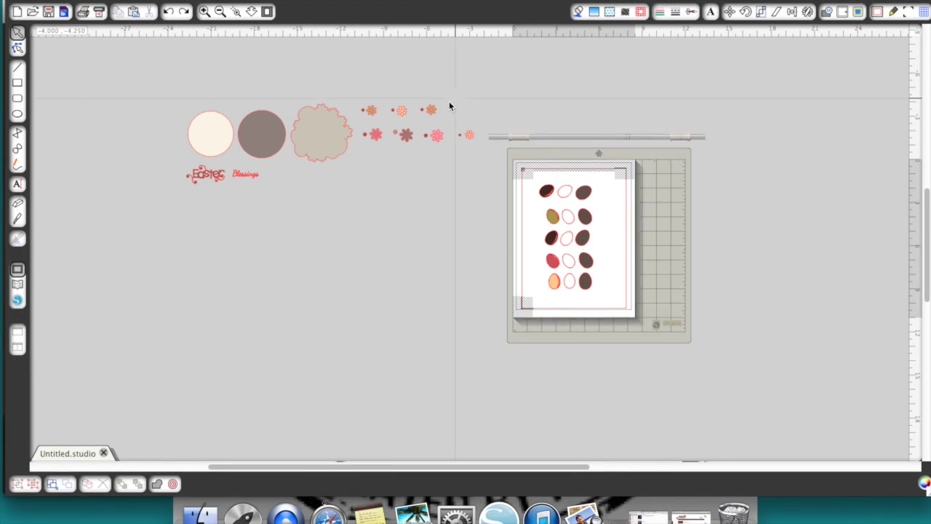
Step: Replace the egg sets on the page with the scalloped piece, the dark brown circle and the cream circle, without overlaps
drag(318, 129, 551, 203)
drag(274, 138, 564, 271)
drag(219, 152, 604, 254)
Step: Move the Easter Blessings title and the seven flower sets close beside the page, keeping them off it
click(178, 155)
drag(261, 188, 504, 295)
click(349, 93)
drag(349, 93, 492, 245)
click(204, 11)
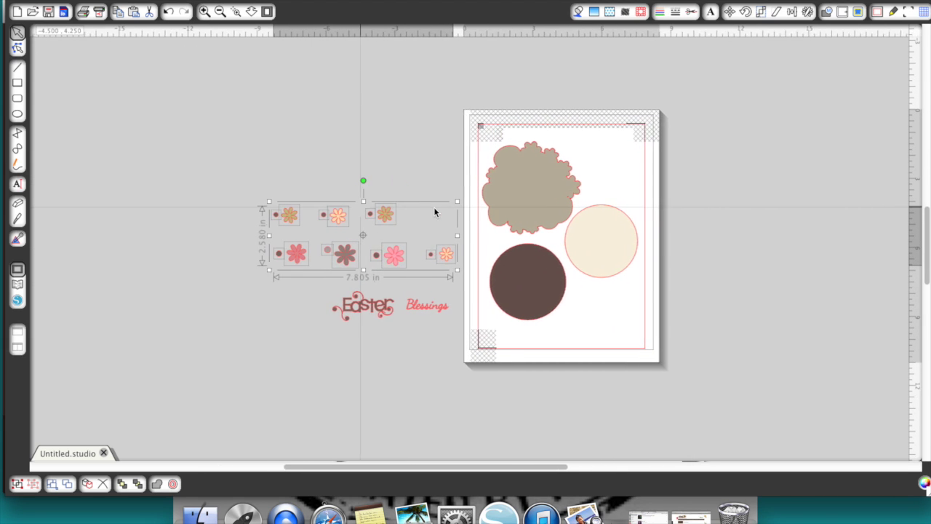
Step: Print the page with the scalloped piece and two circles at Best quality and cut it using its registration marks
click(83, 11)
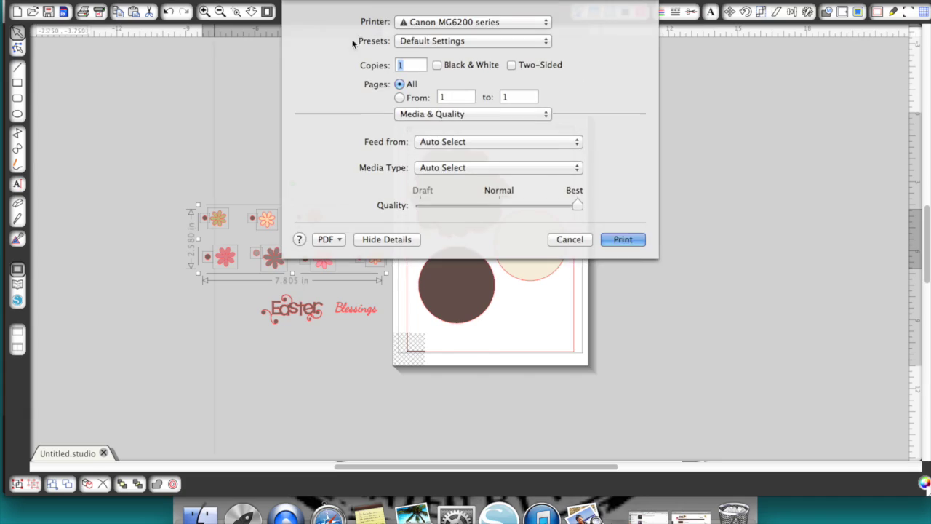
click(623, 240)
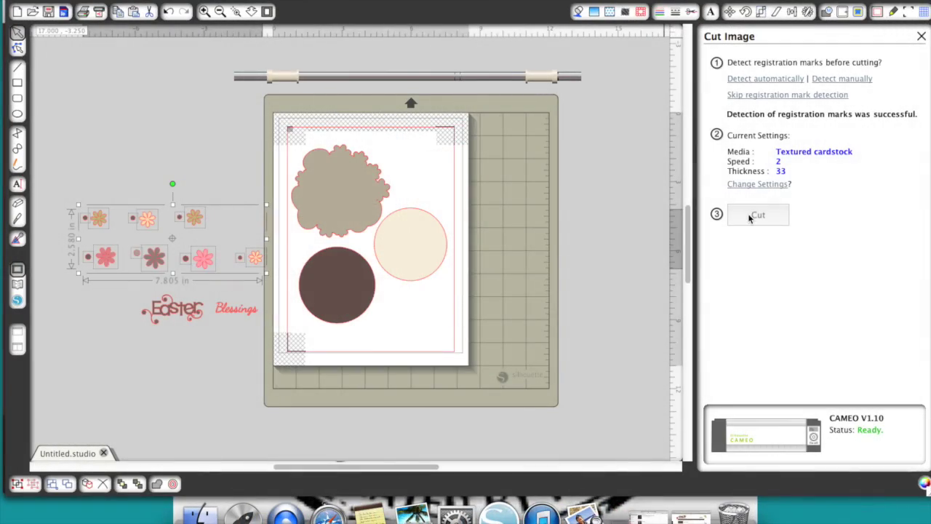
click(749, 216)
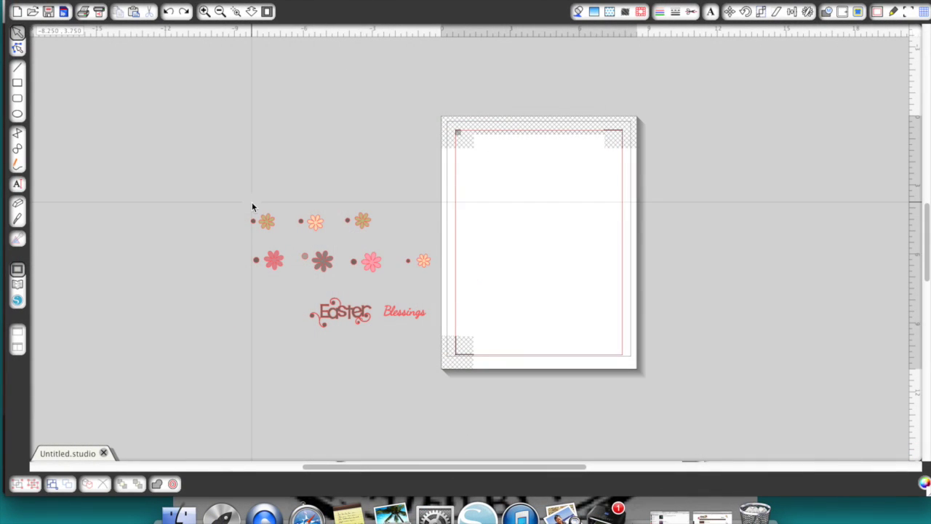
Step: Arrange the seven flower sets in three rows on the page and place the Easter Blessings title below them
drag(251, 206, 411, 268)
drag(363, 227, 581, 166)
drag(401, 245, 493, 232)
drag(301, 304, 576, 273)
click(696, 270)
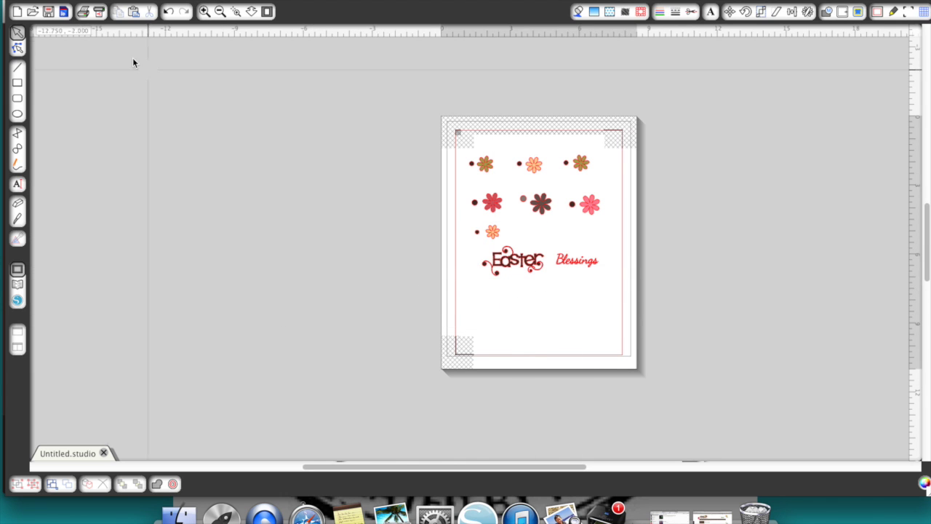
Step: Print the page of flowers and title words and cut it with automatic registration mark detection
click(83, 12)
click(623, 238)
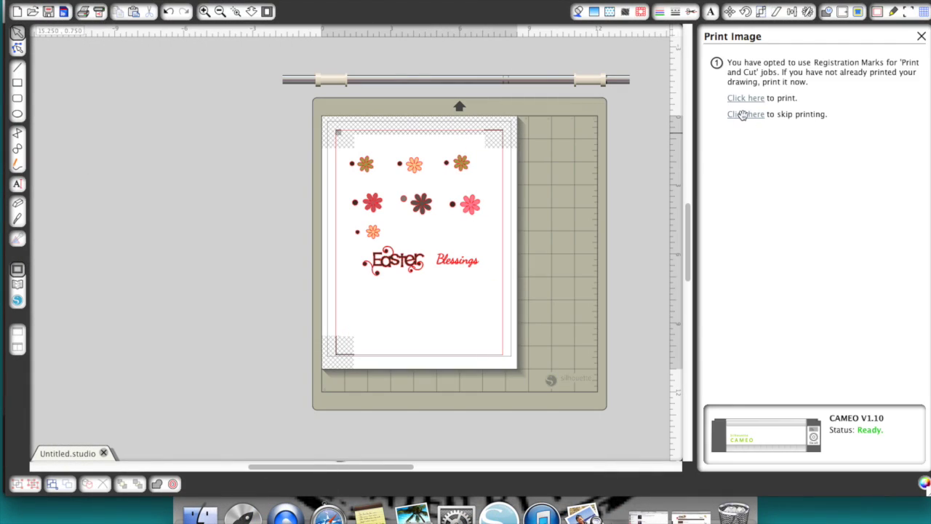
click(742, 115)
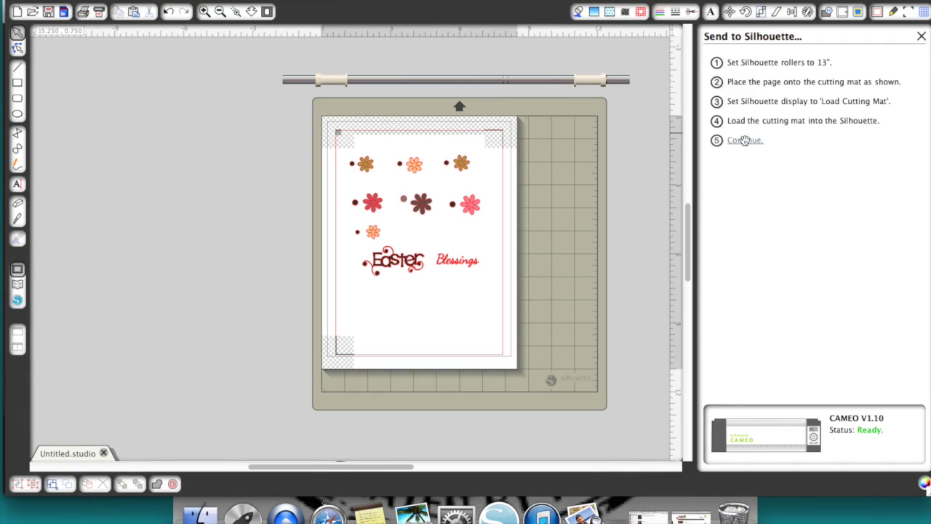
click(745, 140)
click(749, 79)
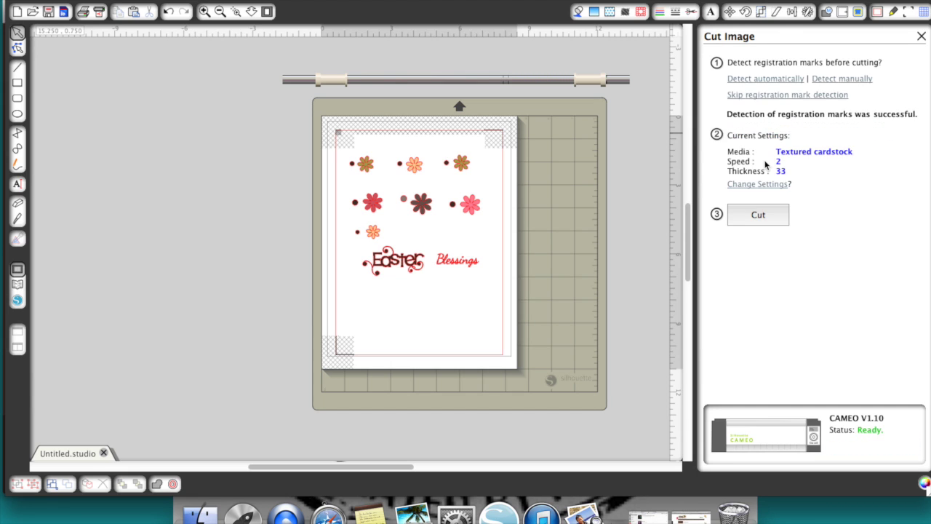
click(760, 186)
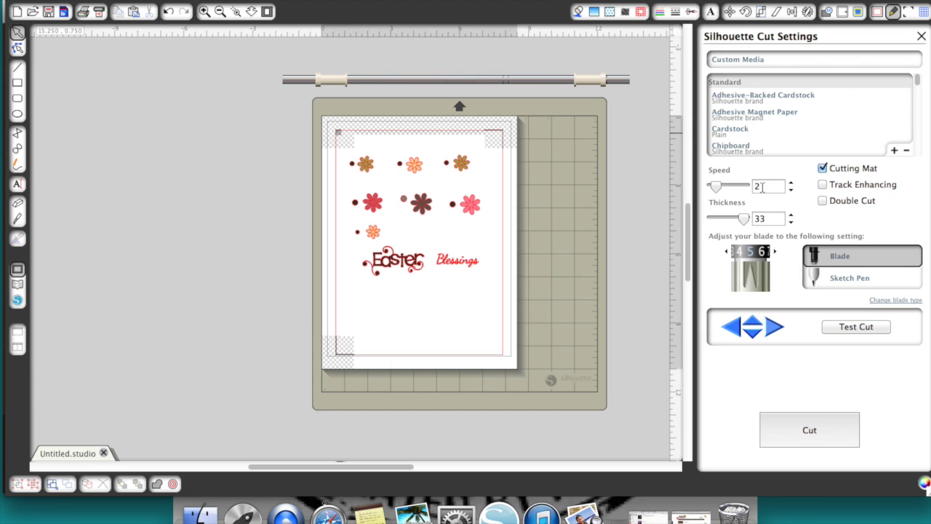
click(812, 434)
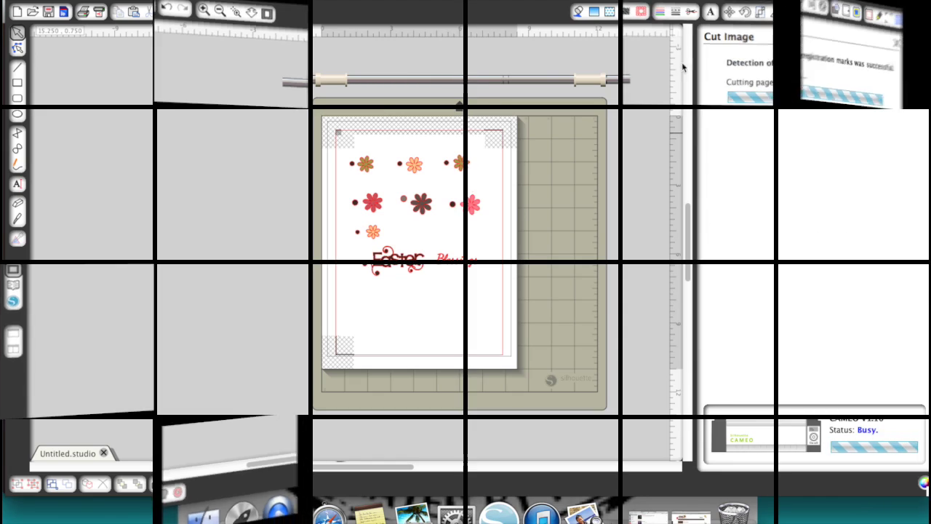